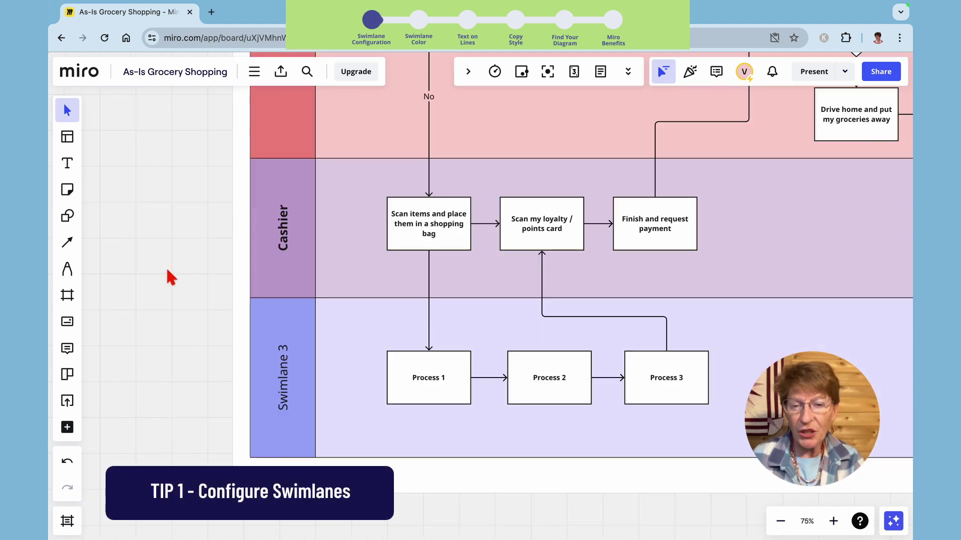
- Move the Cashier lane below Swimlane 3 and reroute Process 3's arrow into the loyalty card step from above
{"action": "mouse_move", "coordinate": [240, 247]}
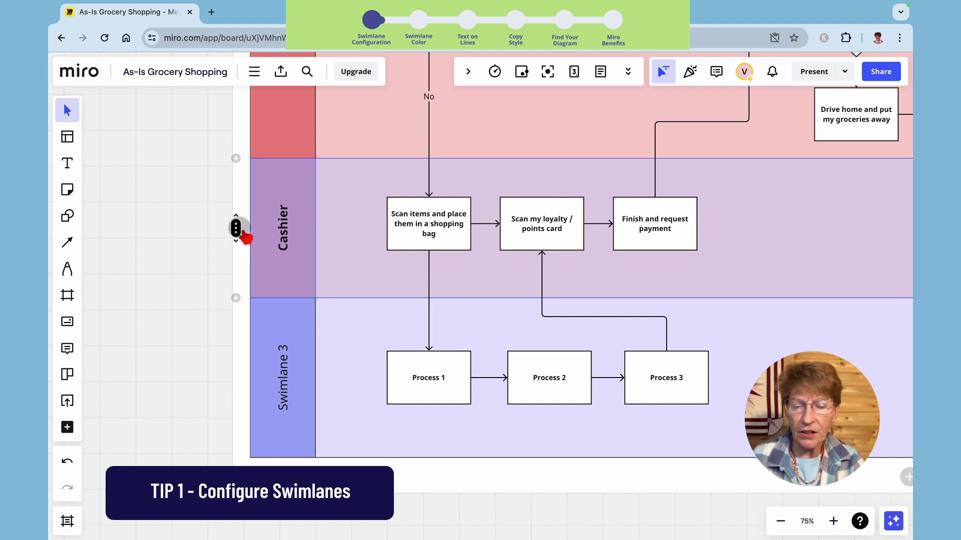
{"action": "left_click_drag", "start_coordinate": [245, 236], "coordinate": [239, 427]}
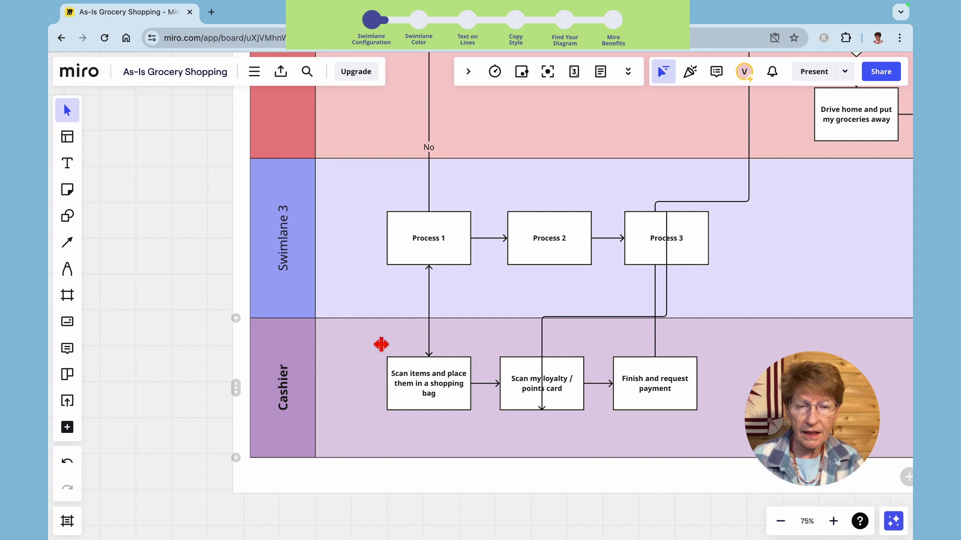
{"action": "left_click", "coordinate": [671, 296]}
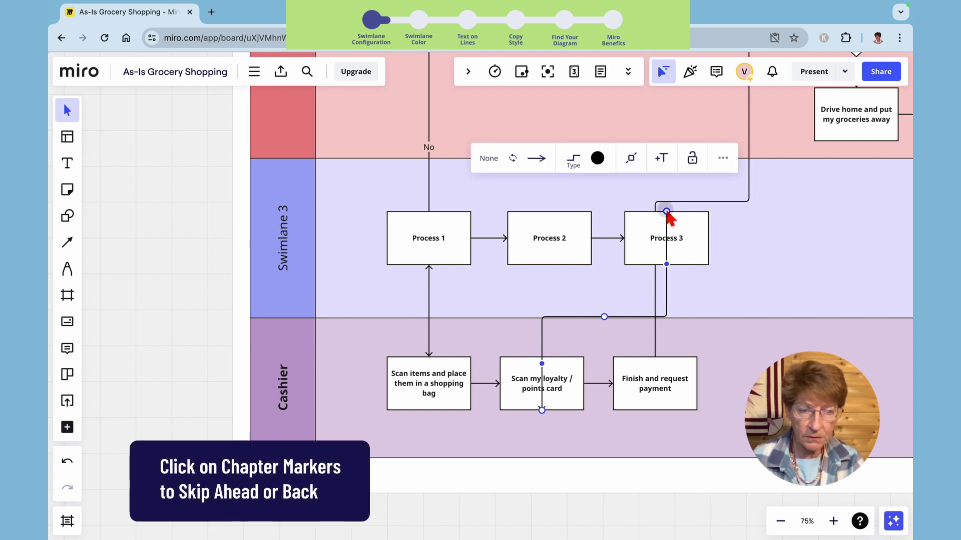
{"action": "left_click_drag", "start_coordinate": [666, 211], "coordinate": [709, 242]}
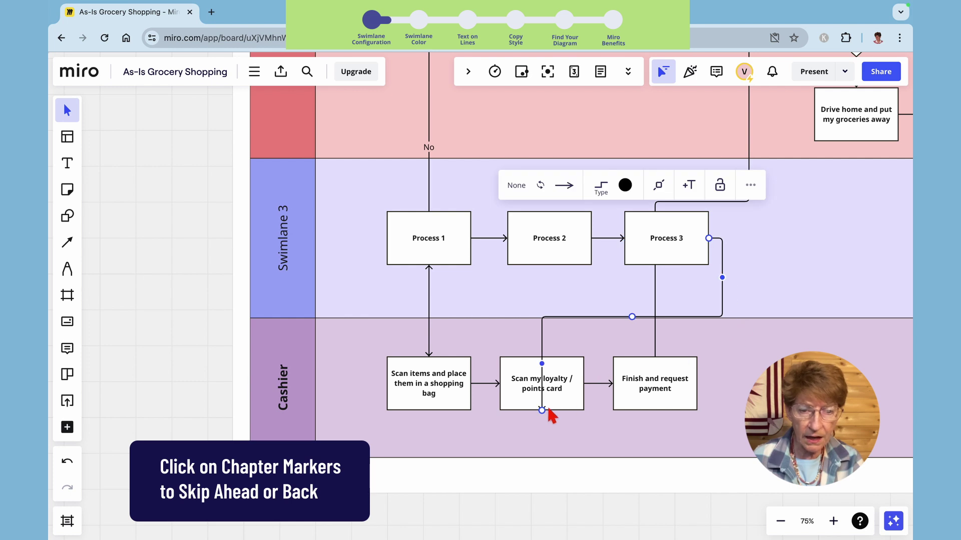
{"action": "left_click_drag", "start_coordinate": [543, 411], "coordinate": [551, 371]}
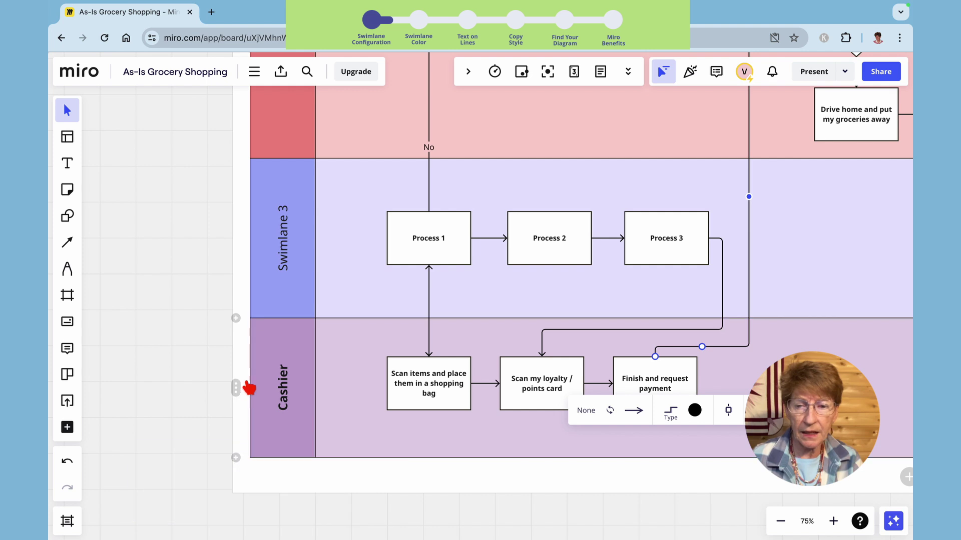
- Insert an empty lane above Cashier, below Swimlane 3, and select it
{"action": "left_click", "coordinate": [236, 318]}
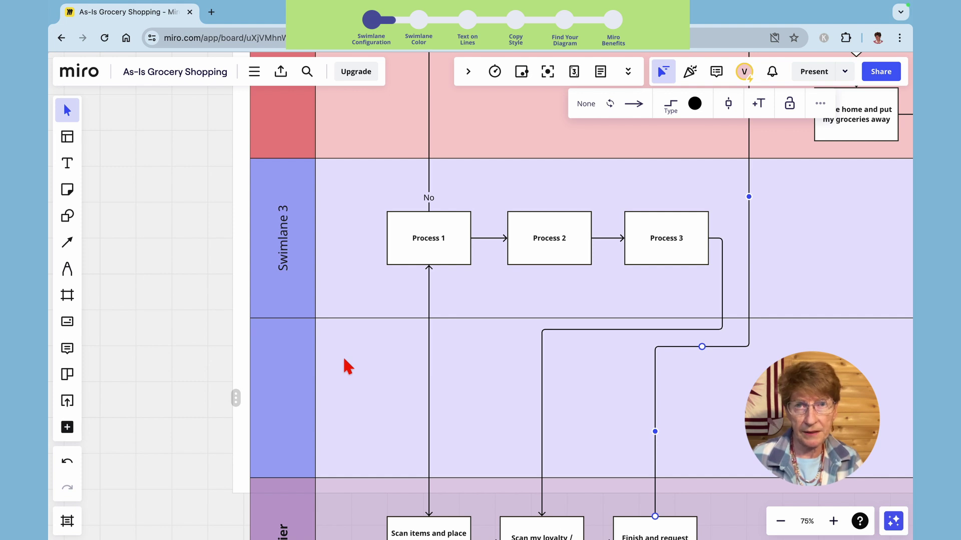
{"action": "scroll", "coordinate": [343, 356], "scroll_direction": "down", "scroll_amount": 3}
{"action": "left_click", "coordinate": [237, 284]}
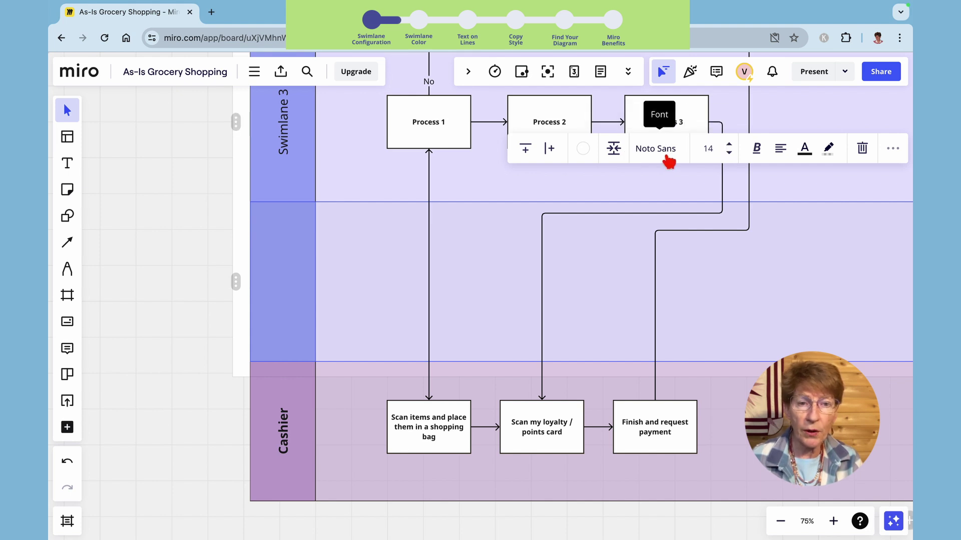
{"action": "scroll", "coordinate": [367, 444], "scroll_direction": "down", "scroll_amount": 5}
- Delete the empty swimlane through its more-options menu
{"action": "left_click", "coordinate": [167, 315]}
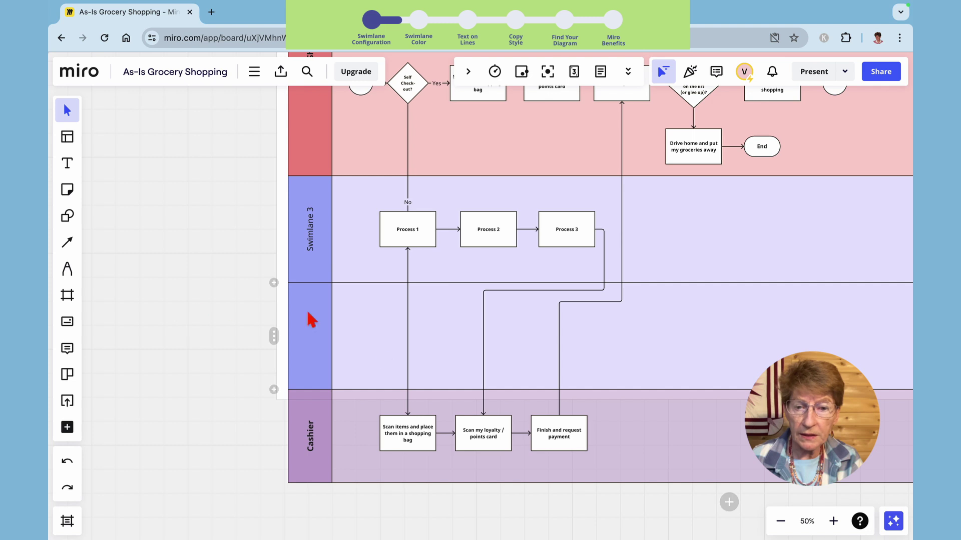
{"action": "left_click", "coordinate": [273, 338]}
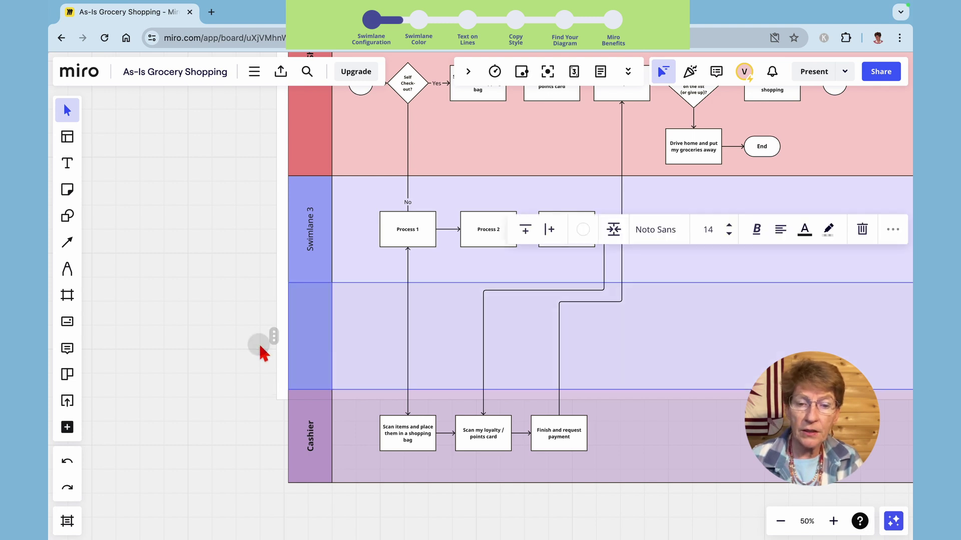
{"action": "left_click", "coordinate": [892, 230]}
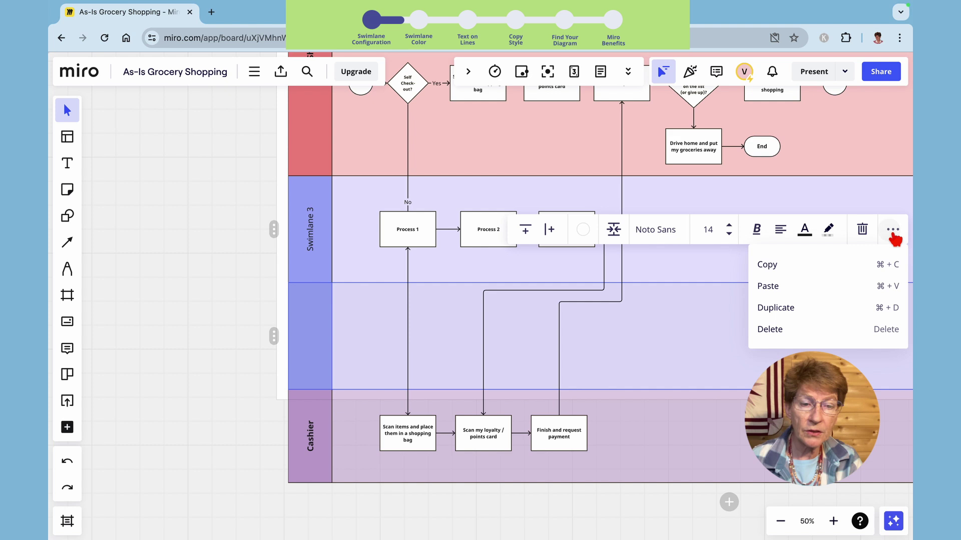
{"action": "left_click", "coordinate": [770, 330]}
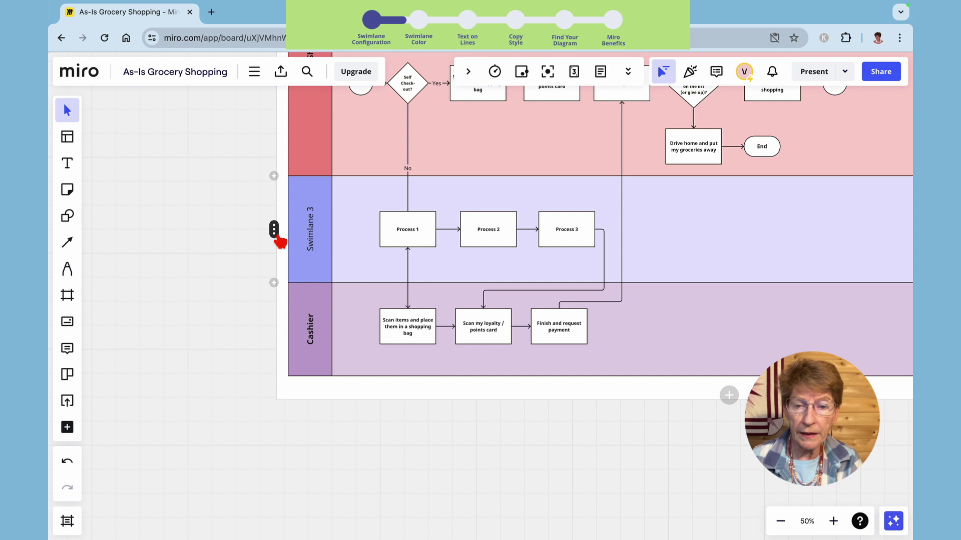
- Delete the whole swimlane table, then undo with Ctrl+Z to restore it
{"action": "right_click", "coordinate": [279, 240]}
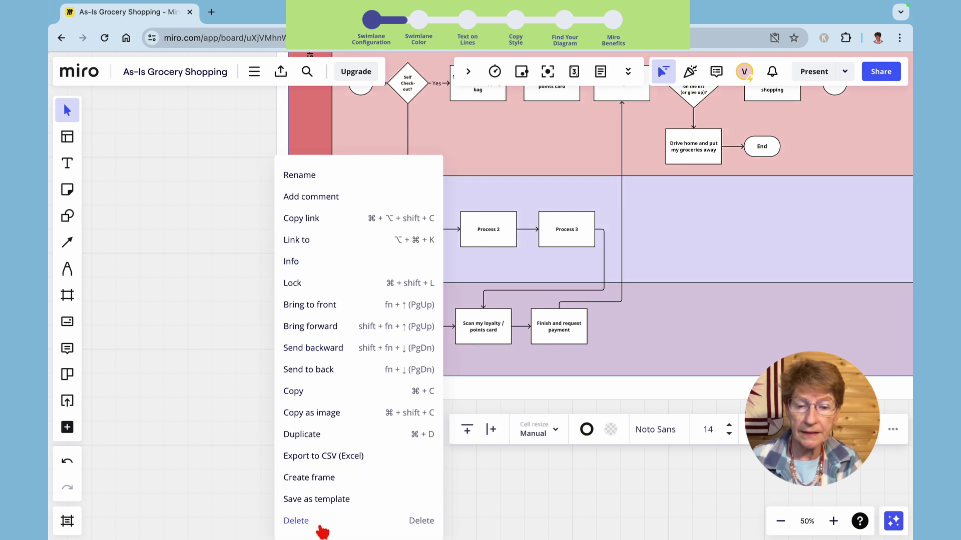
{"action": "left_click", "coordinate": [298, 521]}
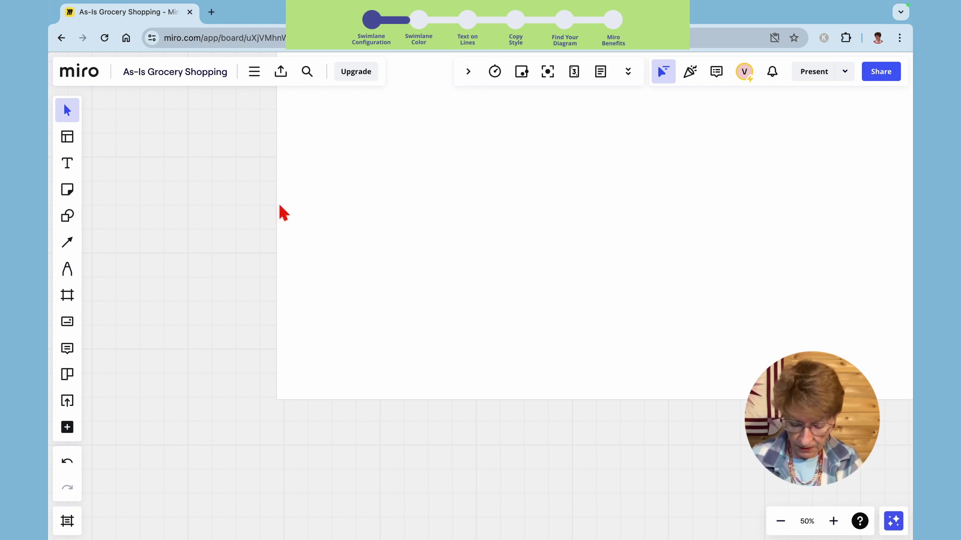
{"action": "key", "text": "ctrl+z"}
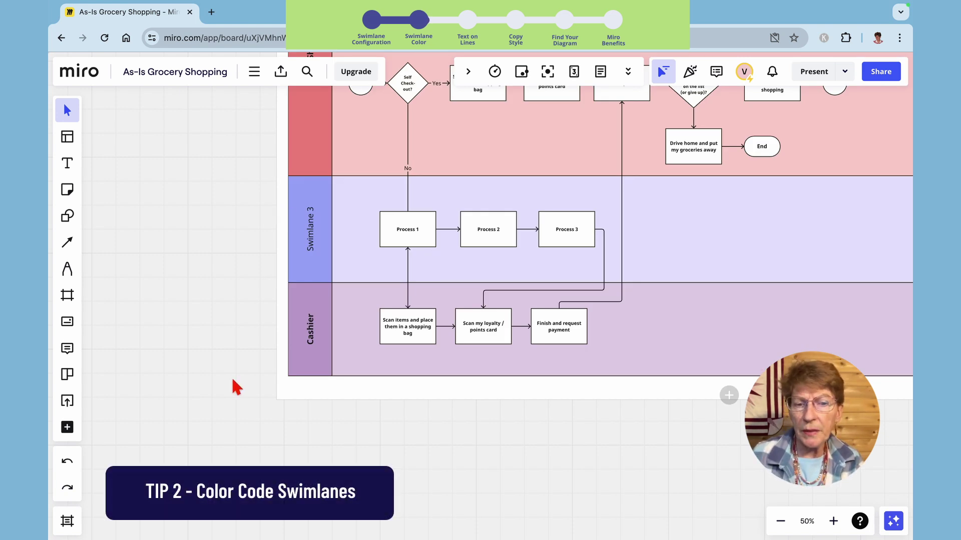
- Zoom out and set the Shopper lane's fill to No color
{"action": "left_click", "coordinate": [780, 521]}
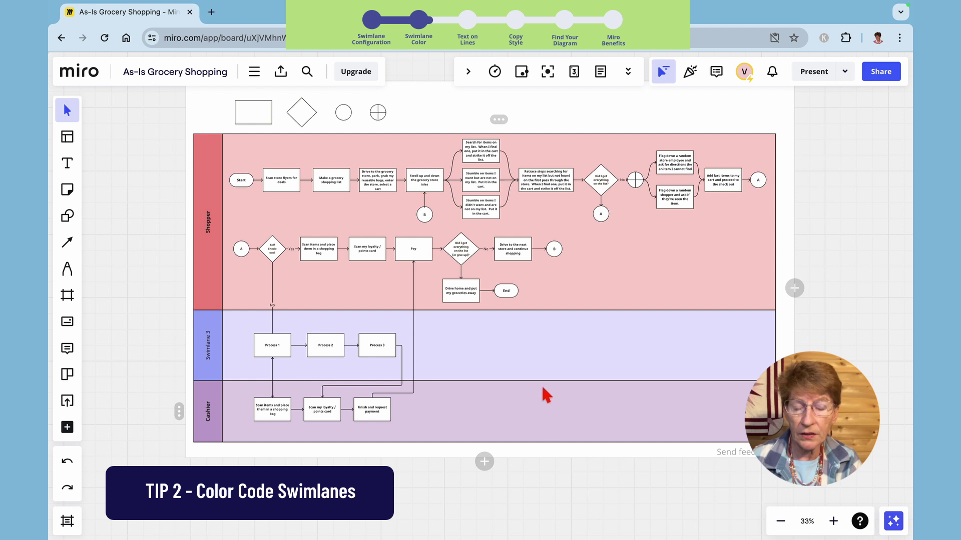
{"action": "left_click", "coordinate": [180, 225]}
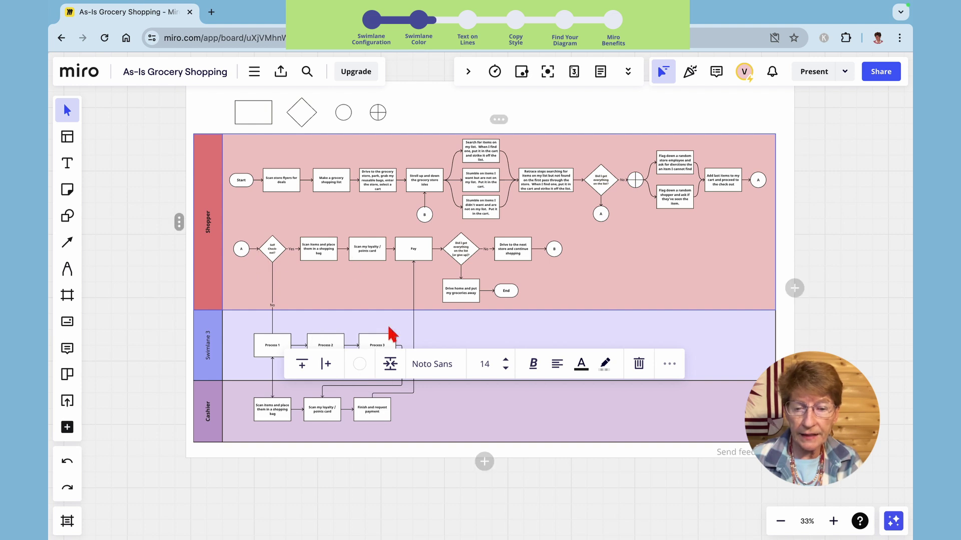
{"action": "left_click", "coordinate": [362, 367]}
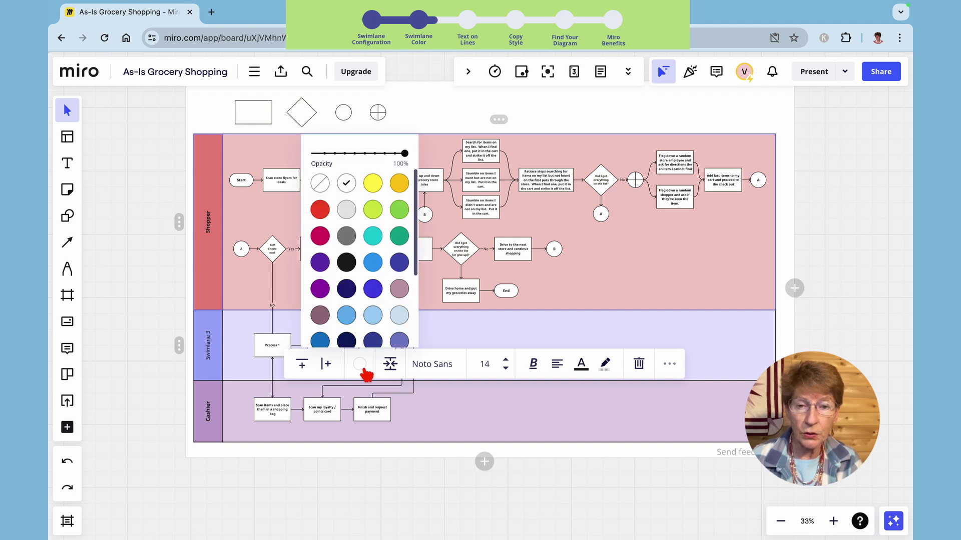
{"action": "left_click", "coordinate": [320, 184]}
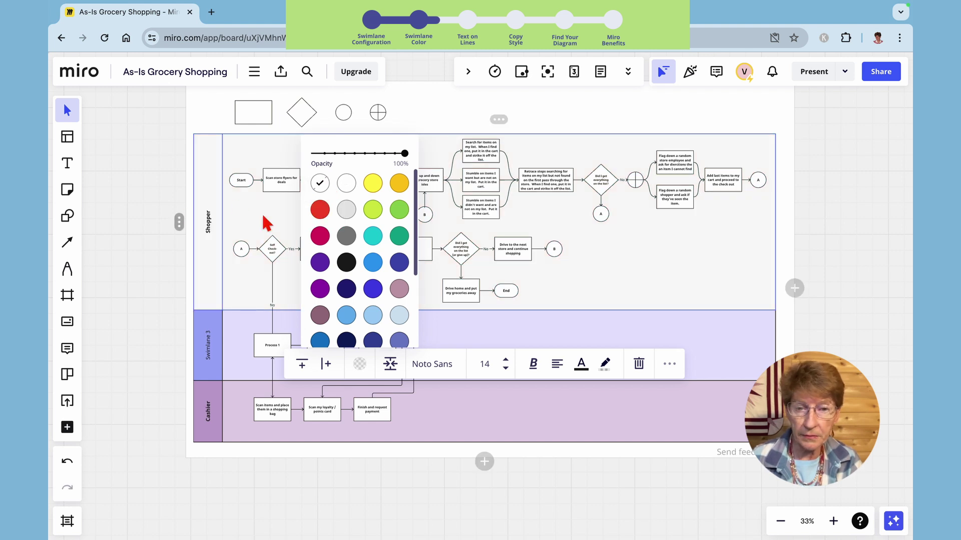
{"action": "left_click", "coordinate": [153, 329]}
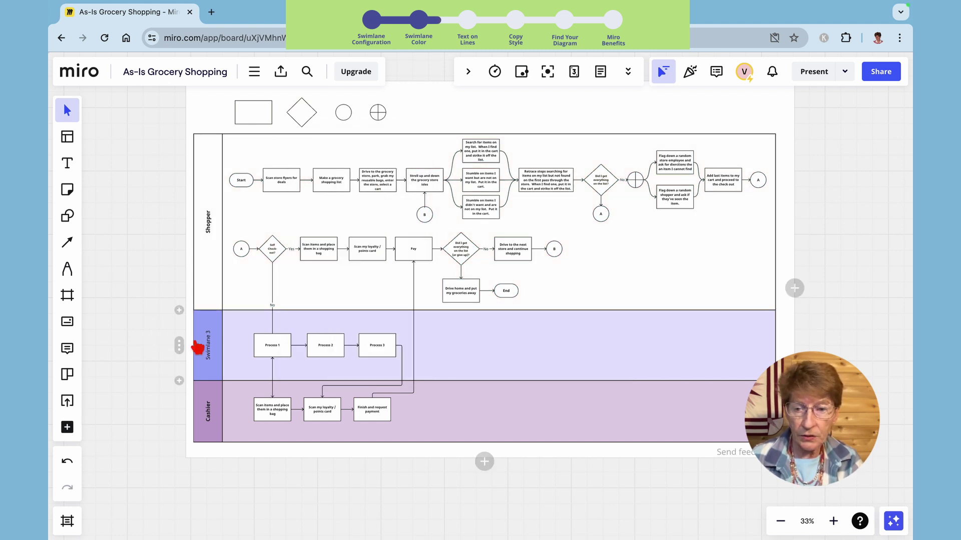
- Open Swimlane 3's fill colour choices, then zoom in and back out to check
{"action": "left_click", "coordinate": [179, 346]}
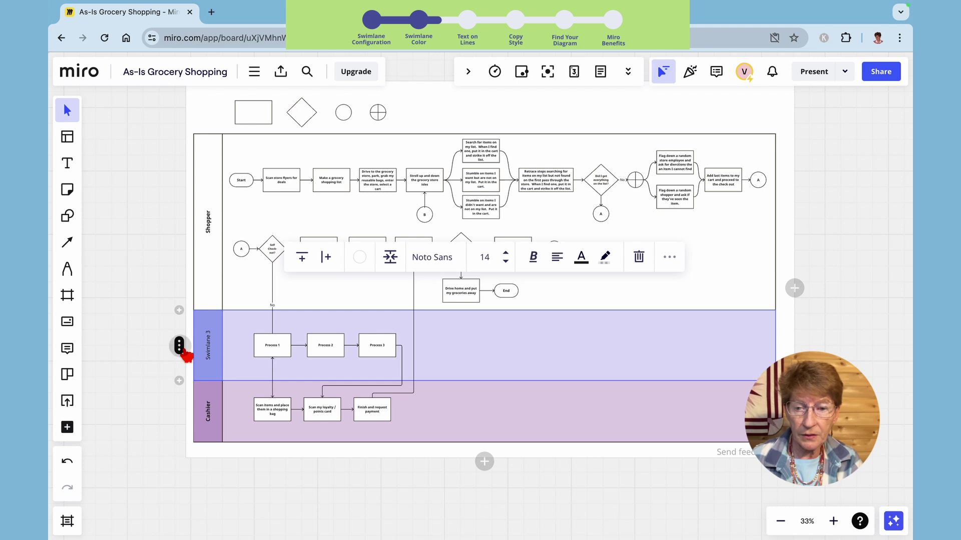
{"action": "left_click", "coordinate": [359, 259]}
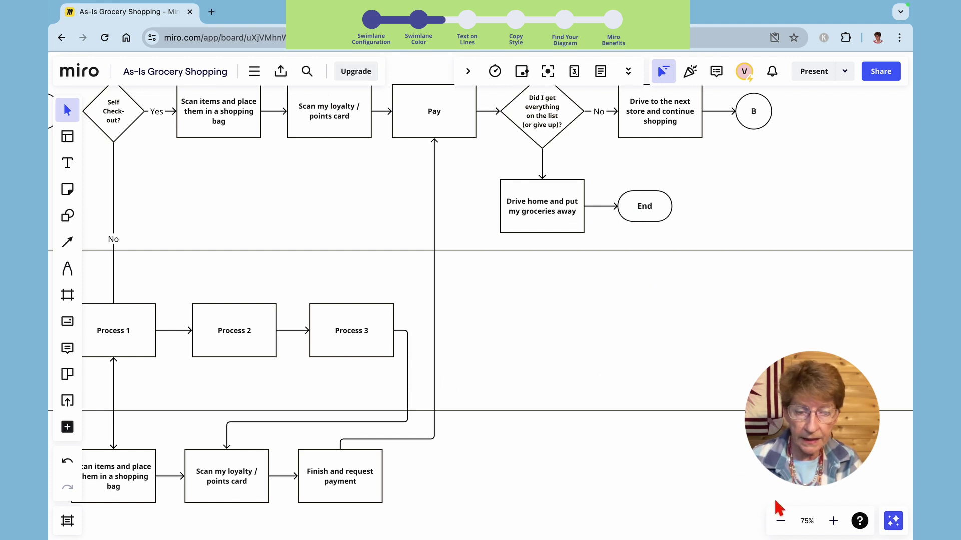
{"action": "left_click", "coordinate": [835, 522]}
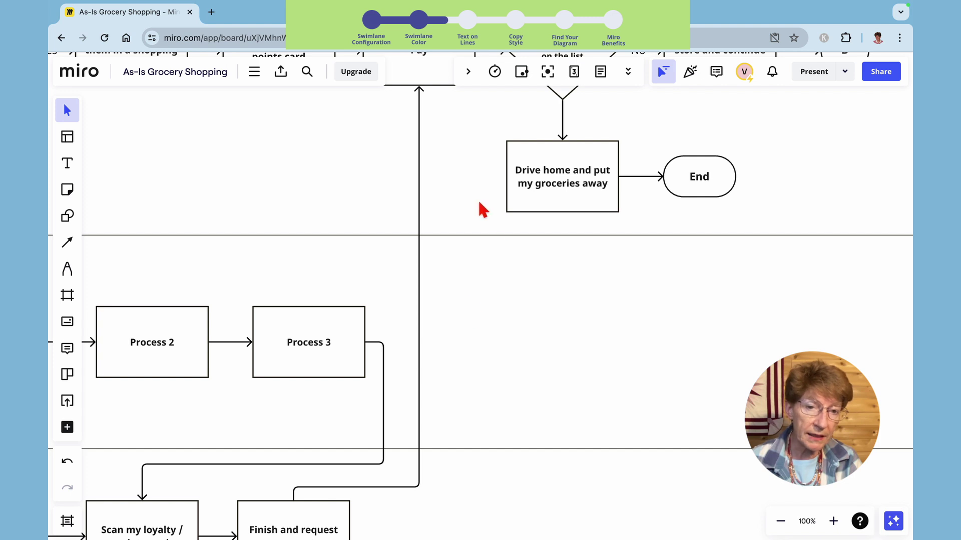
{"action": "left_click", "coordinate": [783, 523]}
- Fill the Shopper lane with teal and zoom the board to 75%
{"action": "left_click", "coordinate": [783, 523]}
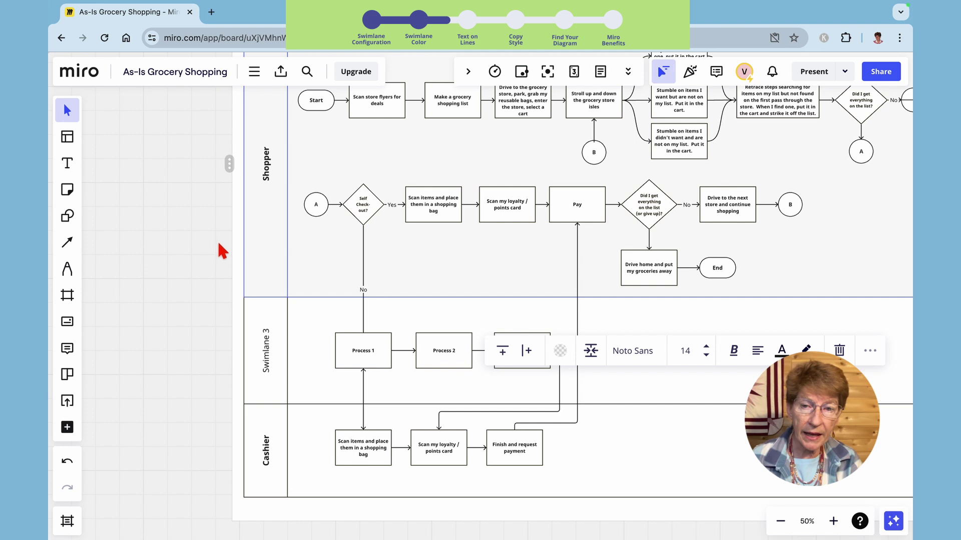
{"action": "left_click", "coordinate": [560, 351]}
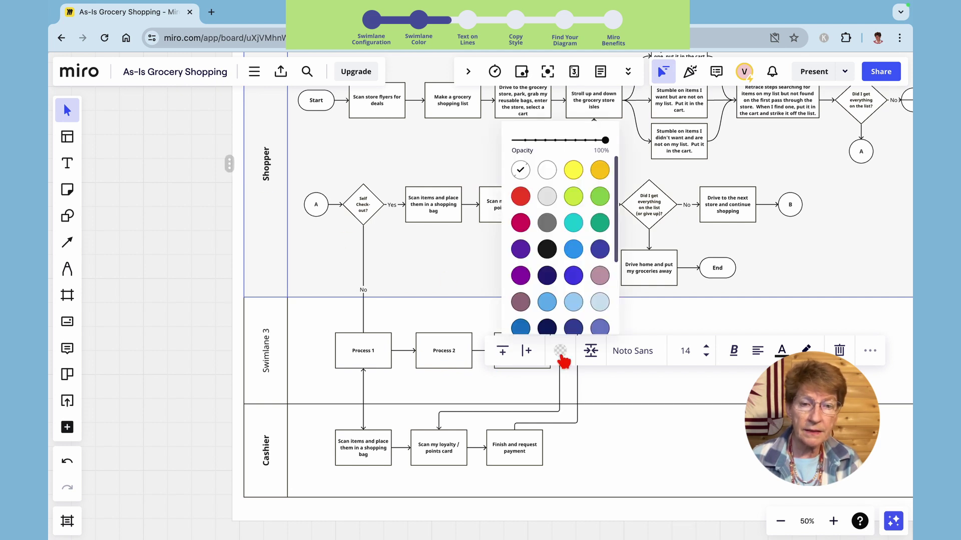
{"action": "left_click", "coordinate": [573, 222]}
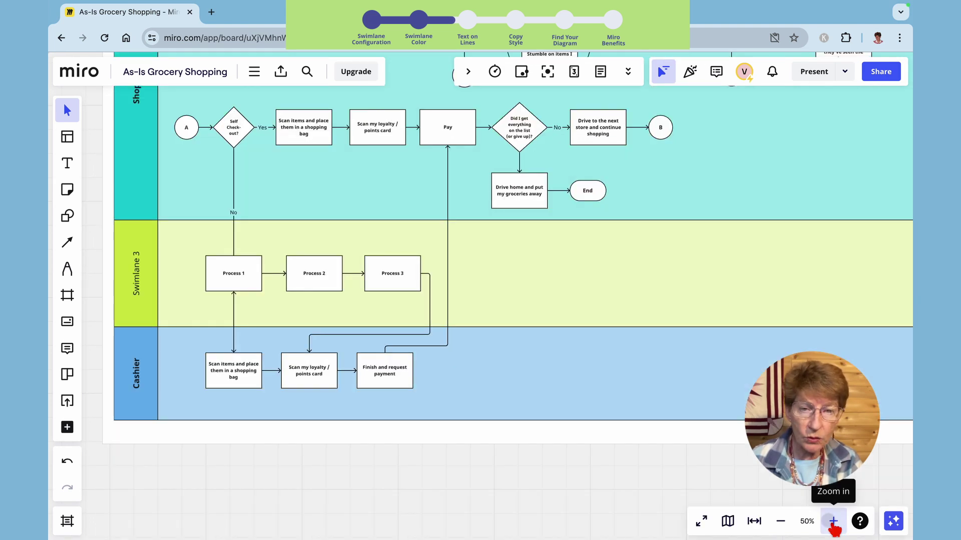
{"action": "left_click", "coordinate": [833, 523]}
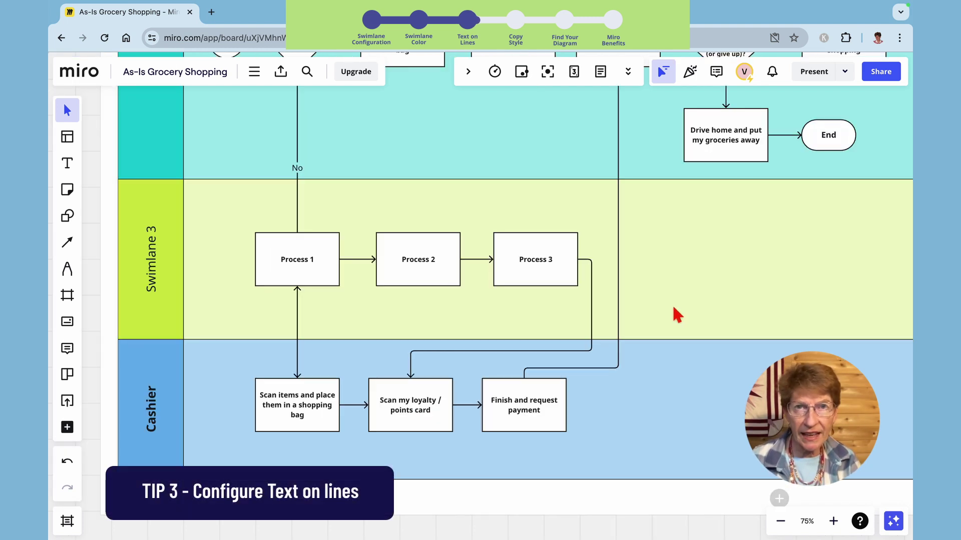
- Label the Drive home to End connector 'End', trying font size 18 then back to 14
{"action": "double_click", "coordinate": [636, 302]}
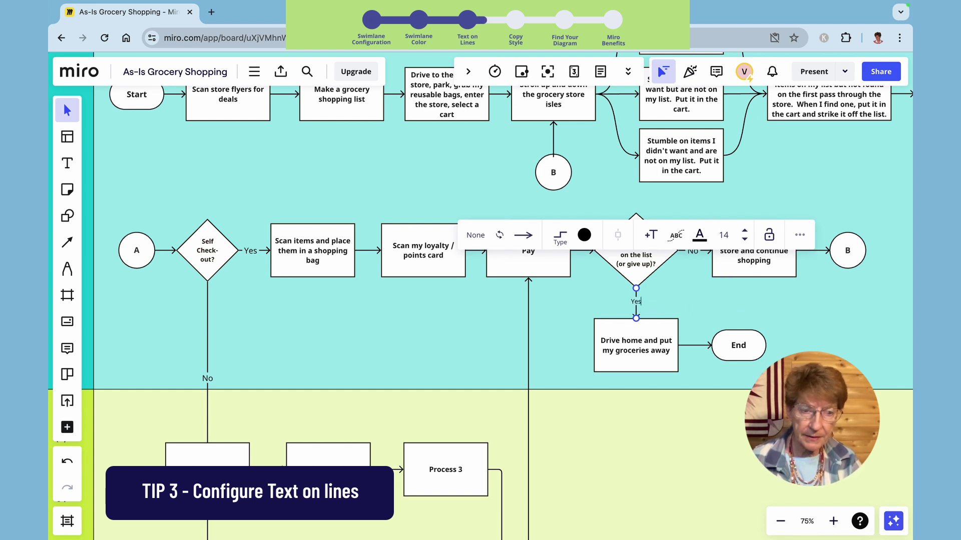
{"action": "left_click", "coordinate": [696, 346]}
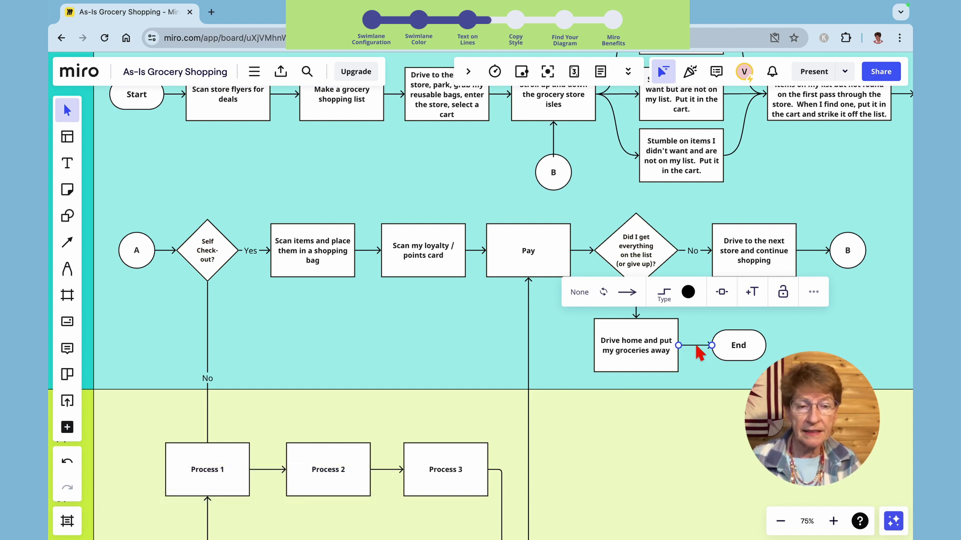
{"action": "left_click", "coordinate": [753, 292]}
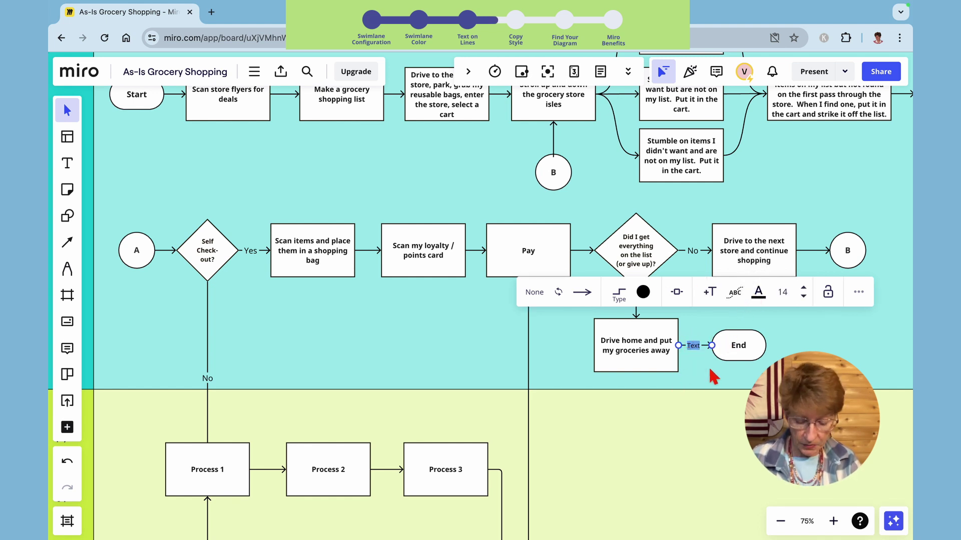
{"action": "type", "text": "End"}
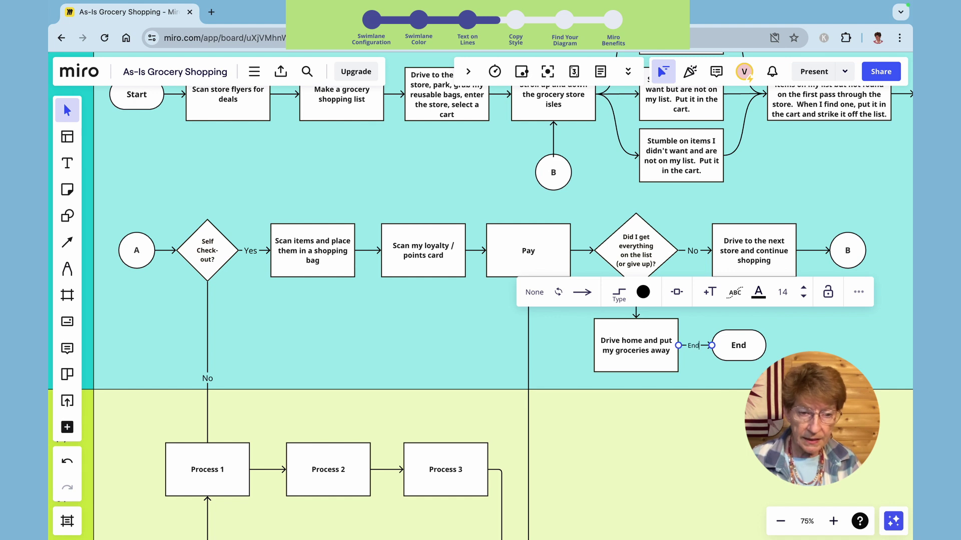
{"action": "left_click", "coordinate": [804, 288]}
{"action": "left_click", "coordinate": [804, 296]}
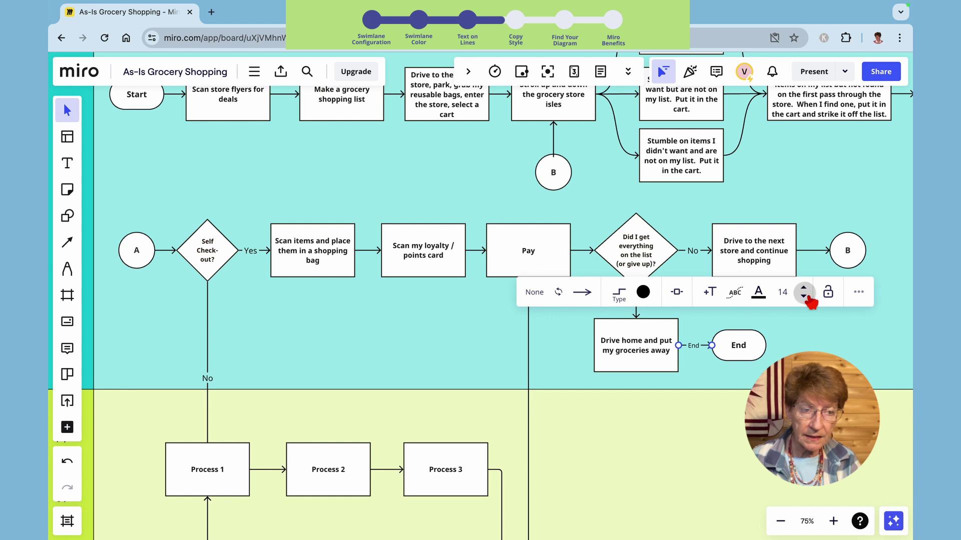
{"action": "left_click", "coordinate": [759, 292]}
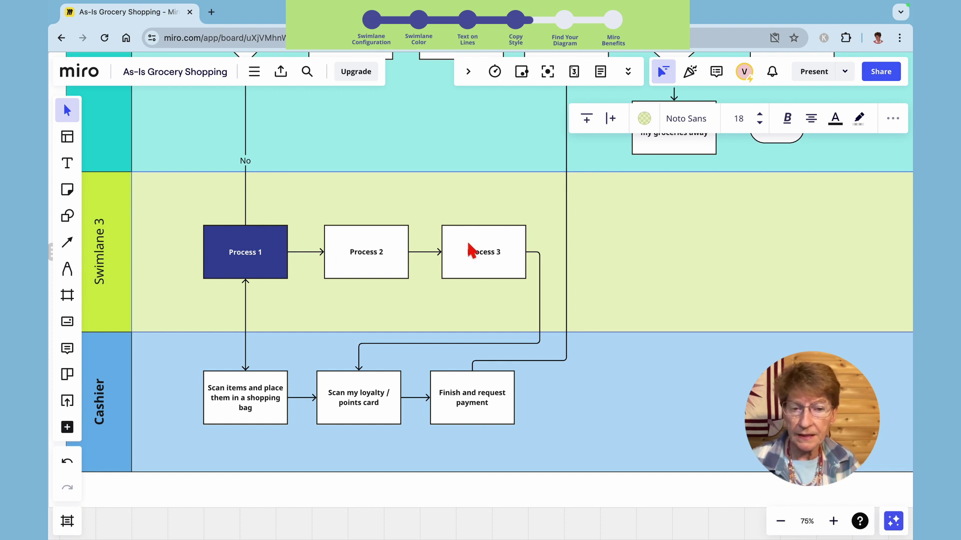
- Copy Process 1's dark-blue style and paste it onto Process 2
{"action": "right_click", "coordinate": [253, 239]}
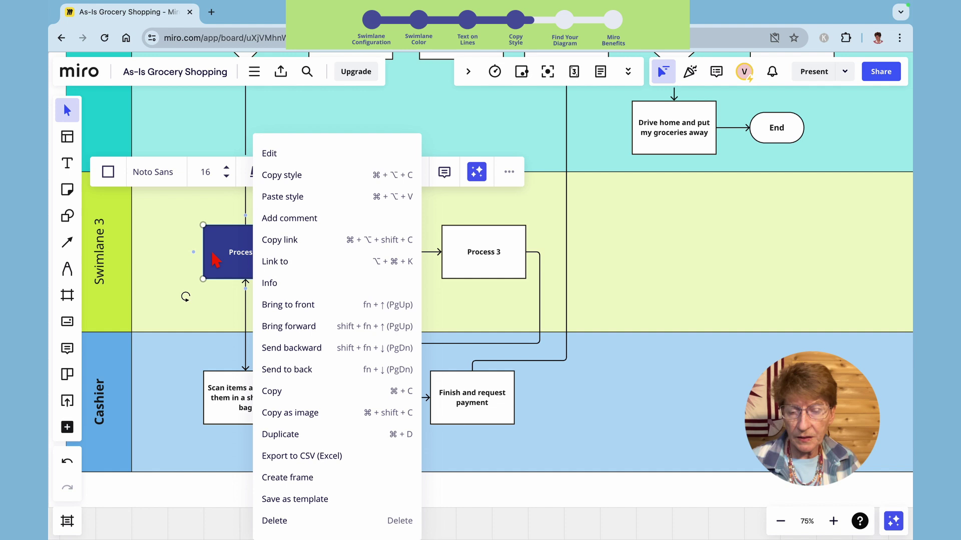
{"action": "left_click", "coordinate": [280, 176]}
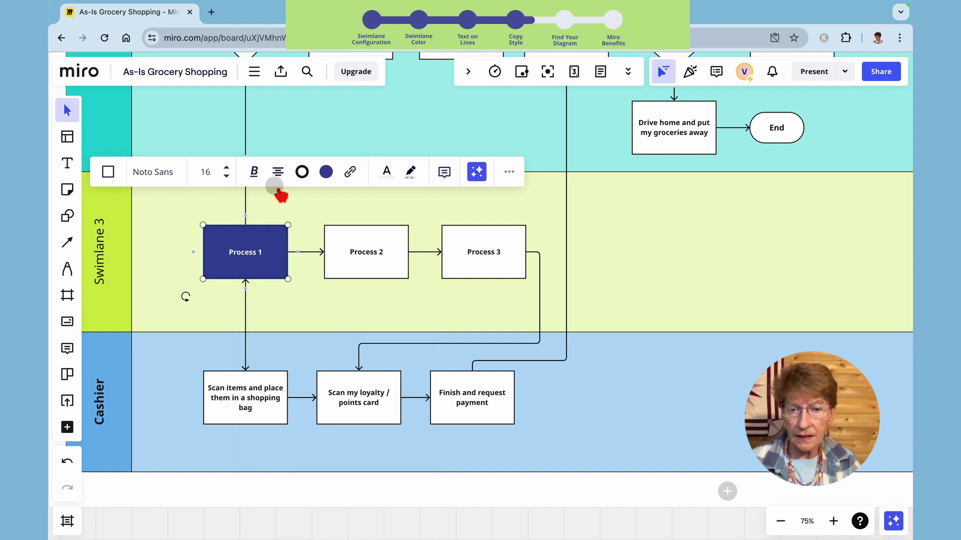
{"action": "right_click", "coordinate": [364, 251]}
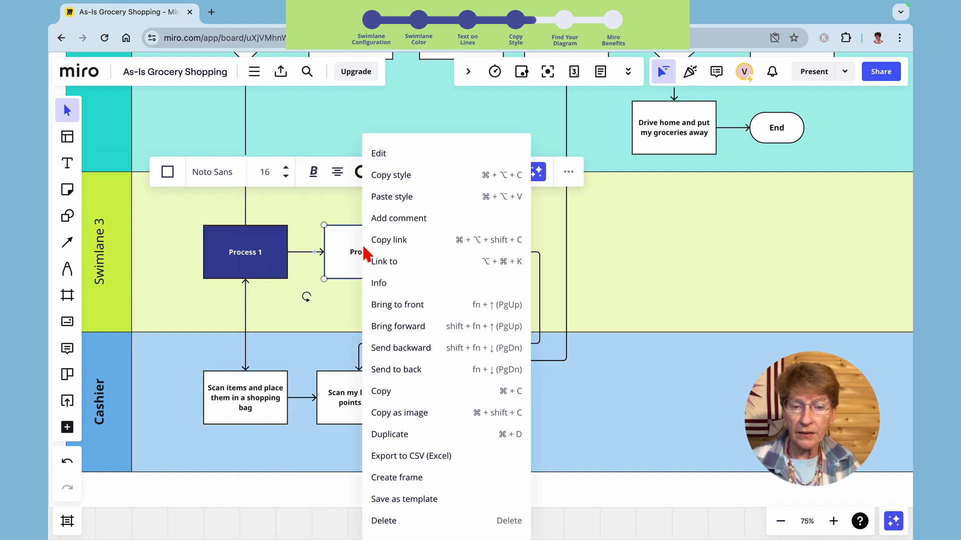
{"action": "left_click", "coordinate": [383, 197]}
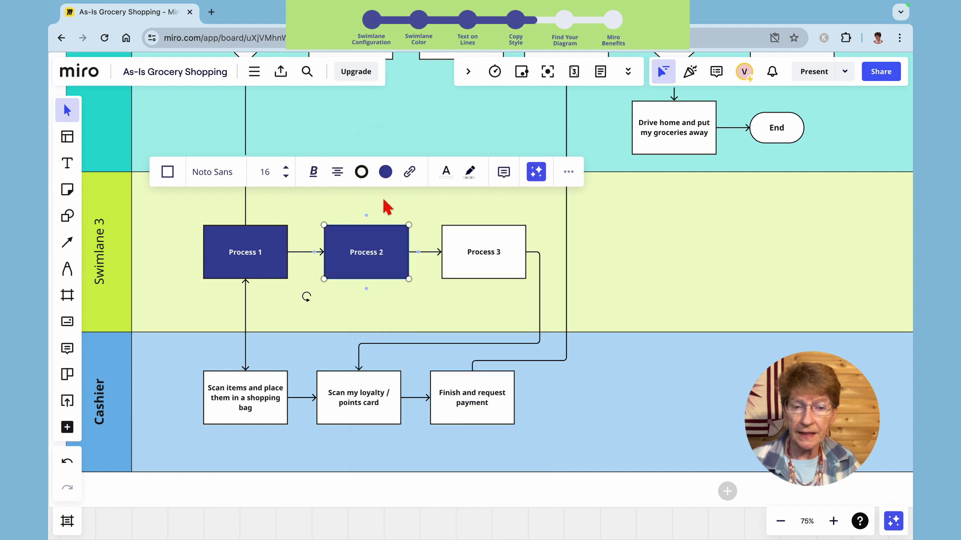
{"action": "left_click", "coordinate": [491, 240]}
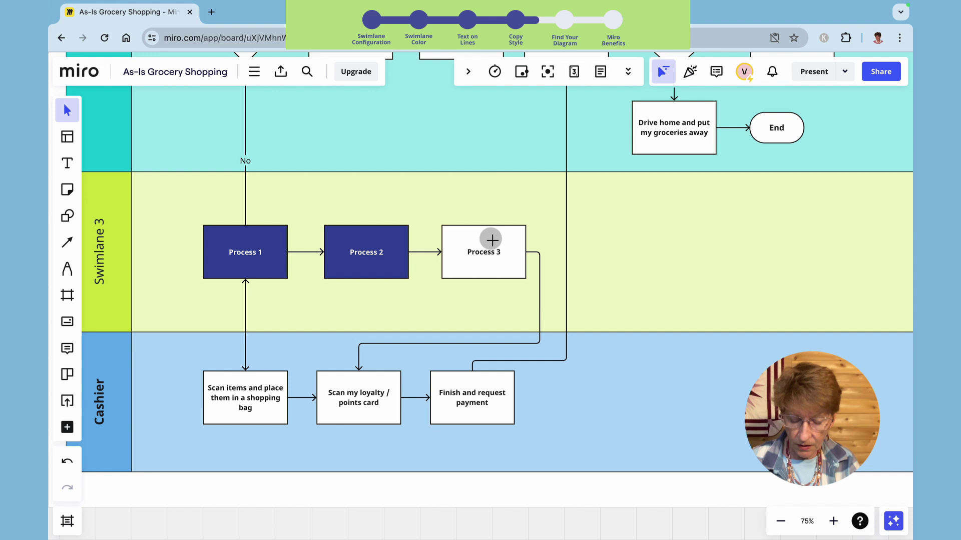
- Duplicate Process 3 to its right and copy Process 2's dark-blue style
{"action": "left_click_drag", "start_coordinate": [465, 247], "coordinate": [667, 252]}
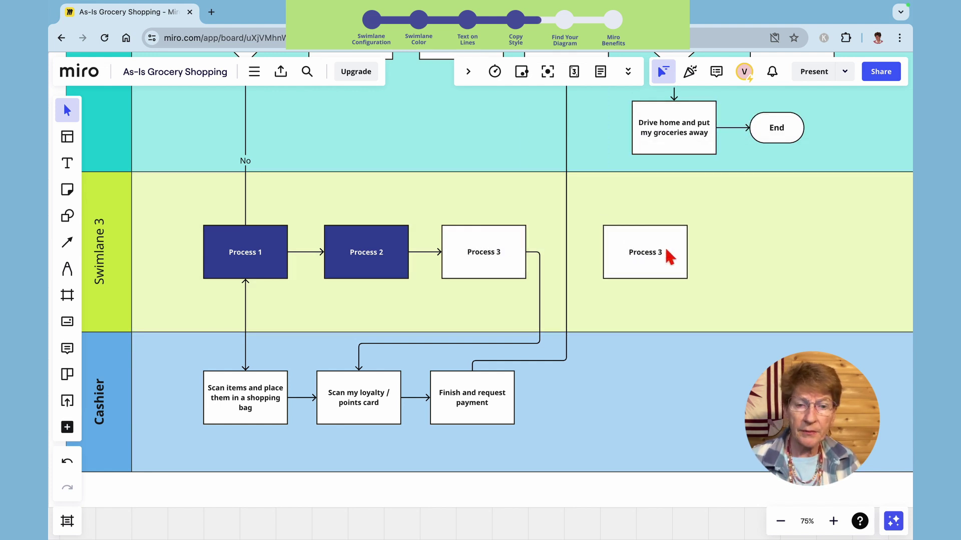
{"action": "right_click", "coordinate": [392, 251]}
{"action": "left_click", "coordinate": [427, 175]}
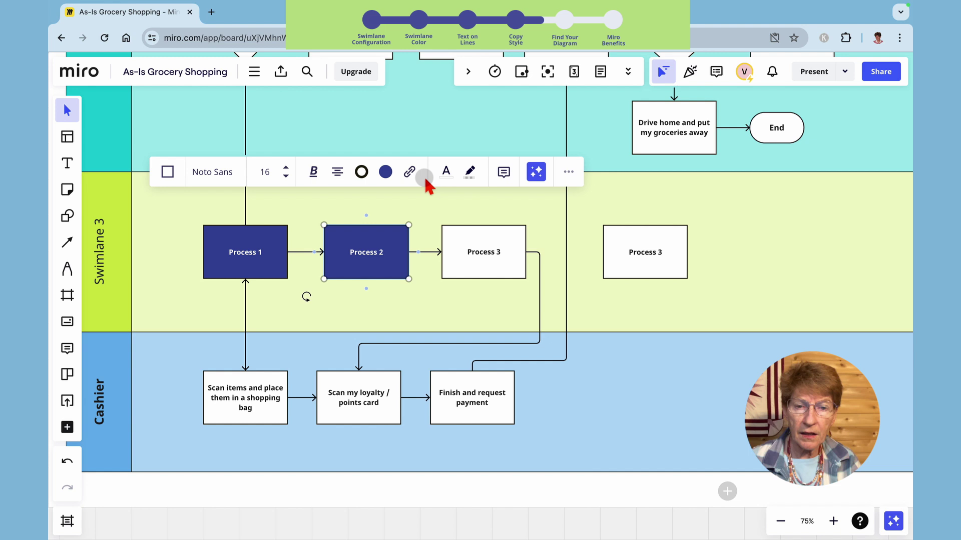
- Paste the dark-blue style onto both Process 3 boxes together
{"action": "left_click", "coordinate": [501, 246]}
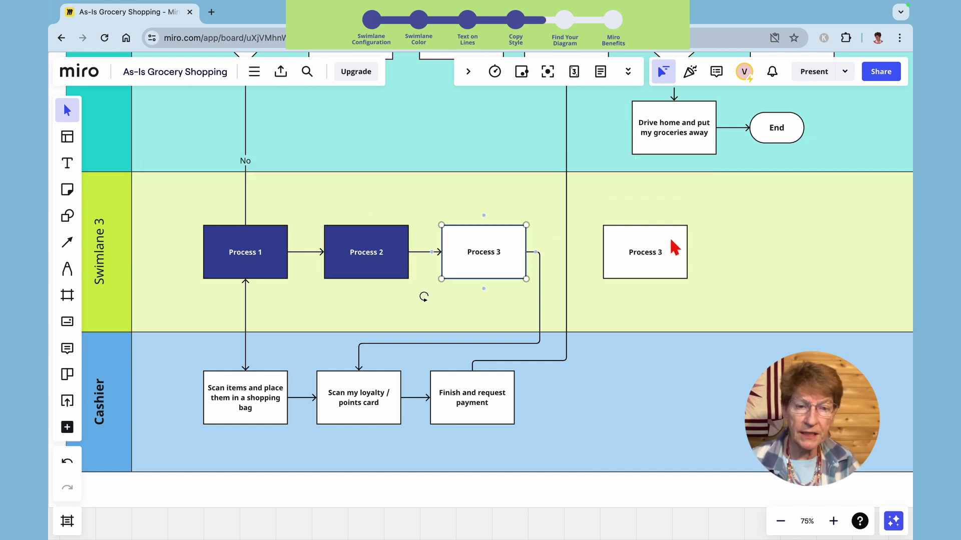
{"action": "left_click", "coordinate": [646, 246], "text": "shift"}
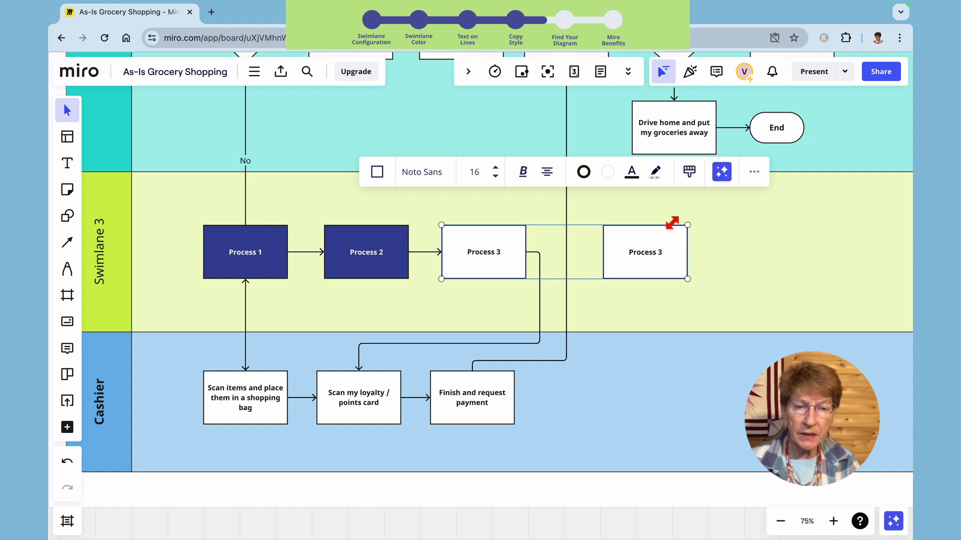
{"action": "left_click", "coordinate": [619, 242]}
{"action": "right_click", "coordinate": [621, 243]}
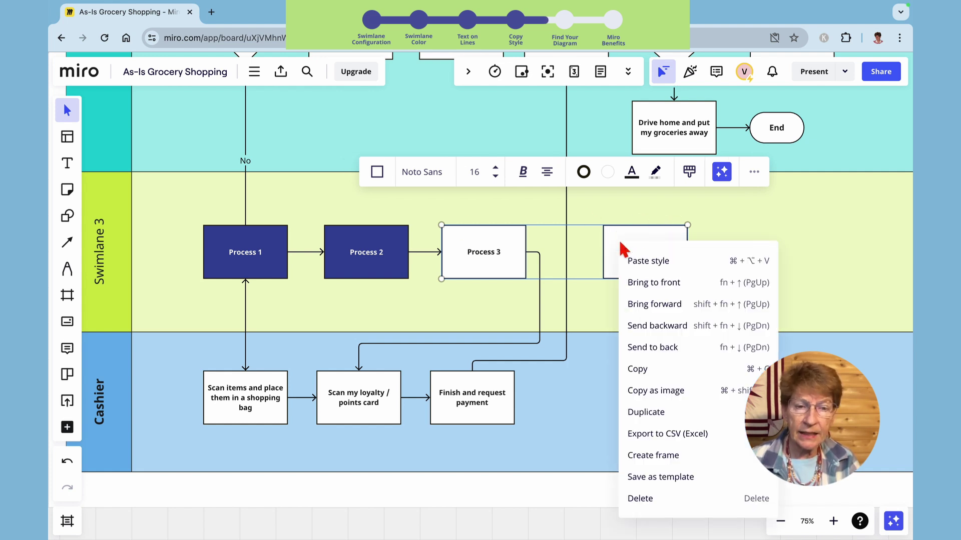
{"action": "left_click", "coordinate": [643, 263]}
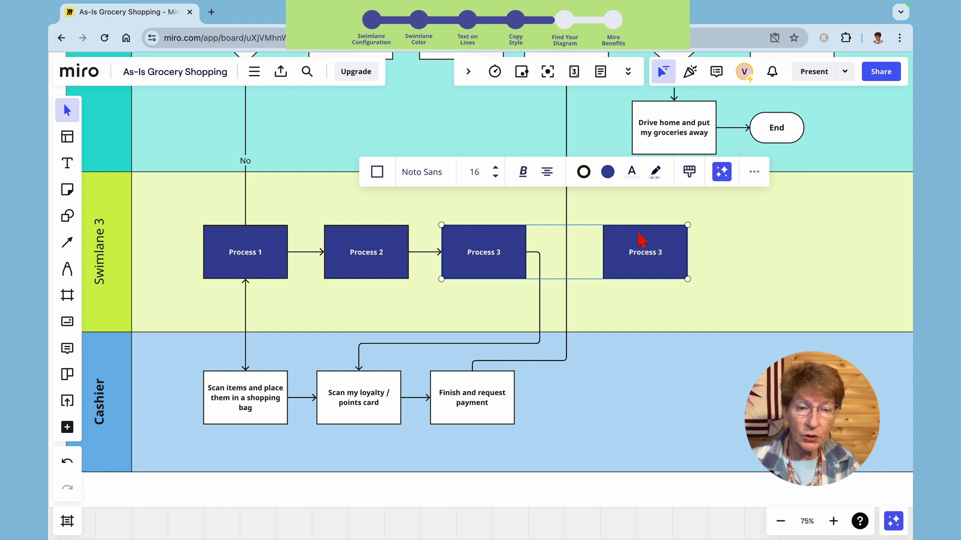
{"action": "left_click", "coordinate": [733, 235]}
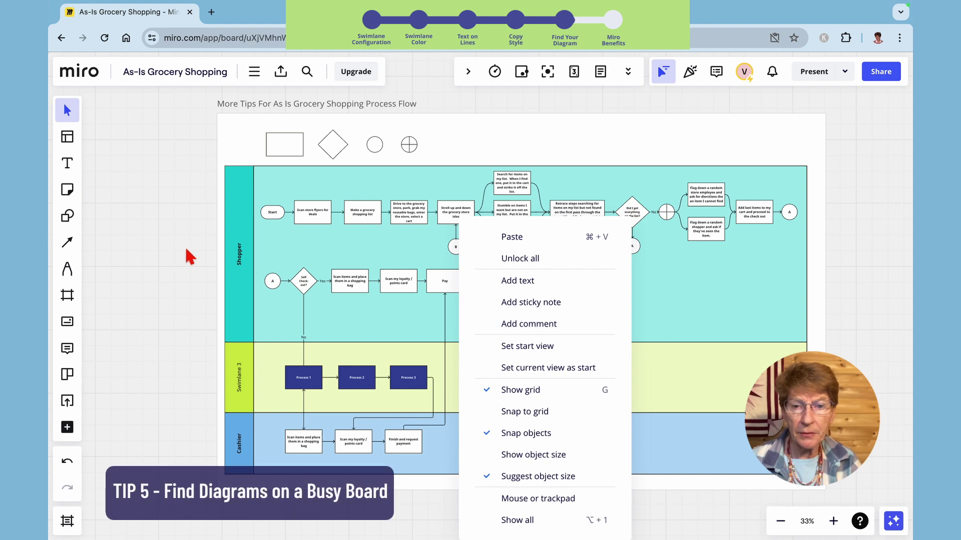
{"action": "left_click", "coordinate": [186, 249]}
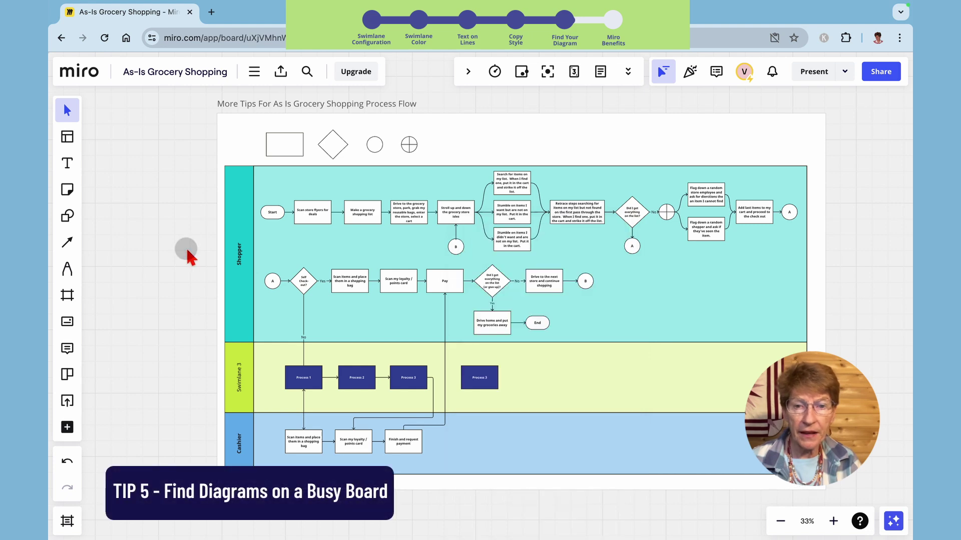
{"action": "left_click", "coordinate": [785, 524]}
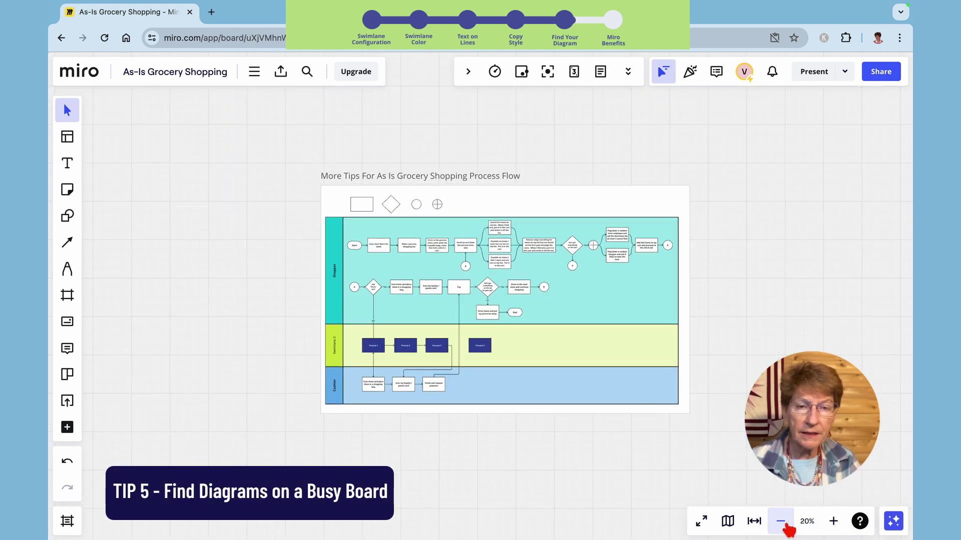
{"action": "left_click", "coordinate": [781, 522]}
{"action": "left_click", "coordinate": [782, 522]}
{"action": "left_click", "coordinate": [781, 522]}
{"action": "left_click", "coordinate": [781, 522]}
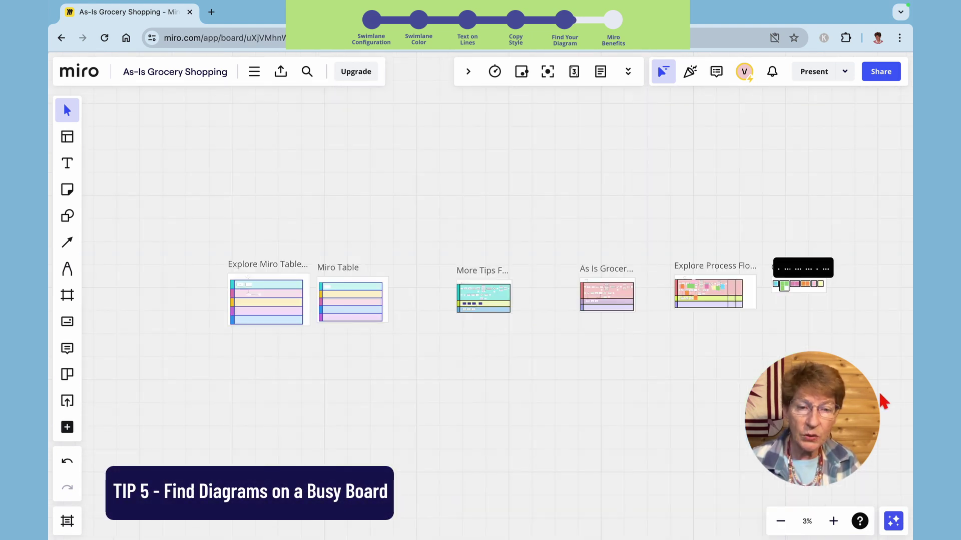
{"action": "left_click", "coordinate": [833, 522]}
{"action": "left_click", "coordinate": [833, 522]}
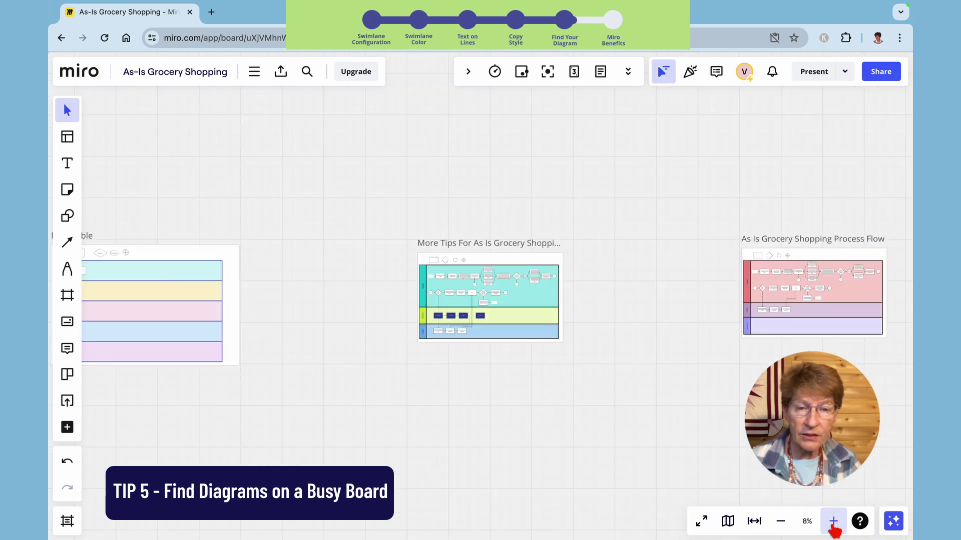
{"action": "left_click", "coordinate": [833, 522]}
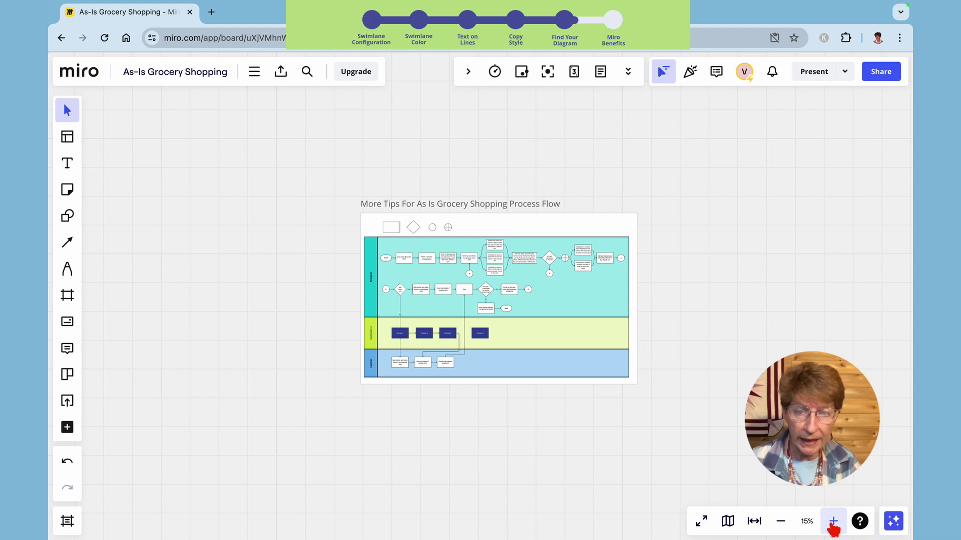
{"action": "left_click", "coordinate": [833, 522]}
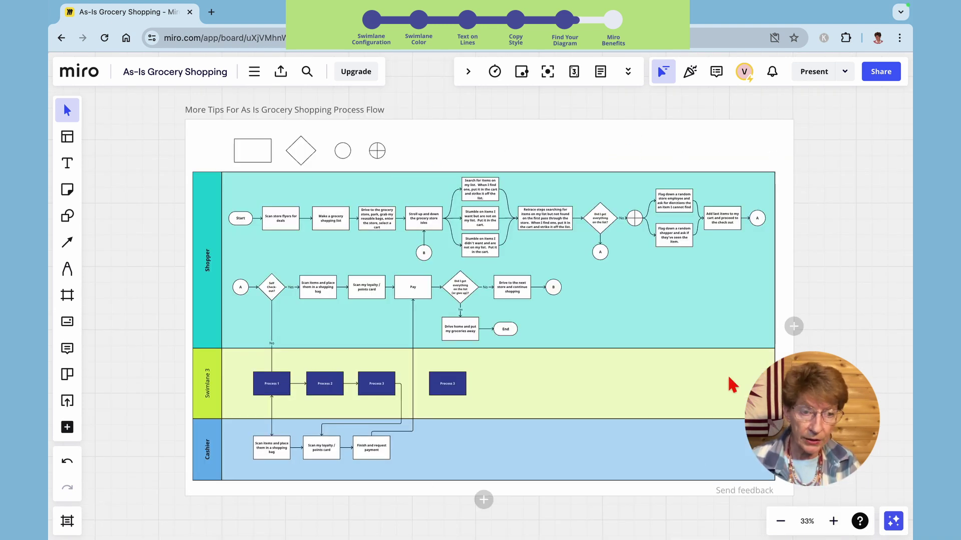
- Search the templates for 'sop' and insert the SOP Template onto the board
{"action": "left_click", "coordinate": [69, 138]}
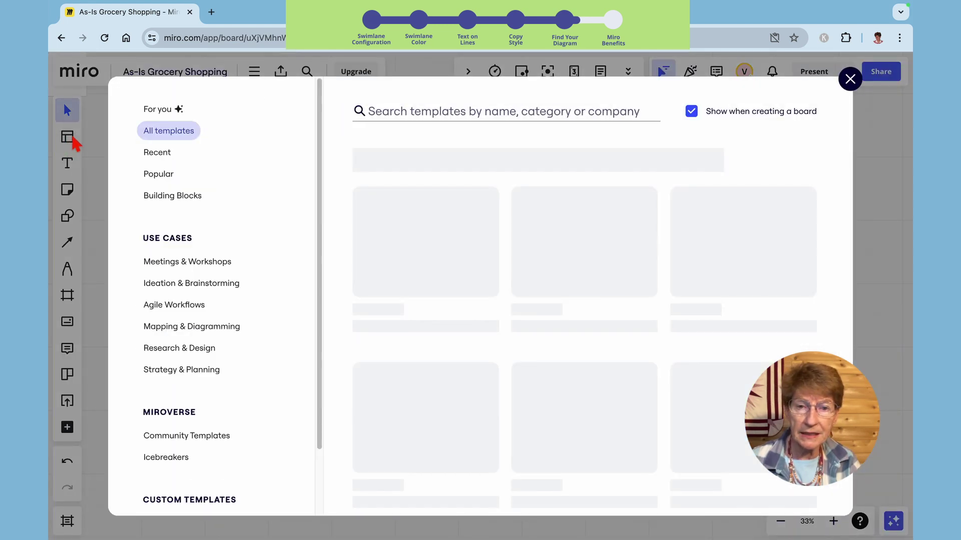
{"action": "left_click", "coordinate": [406, 114]}
{"action": "type", "text": "so"}
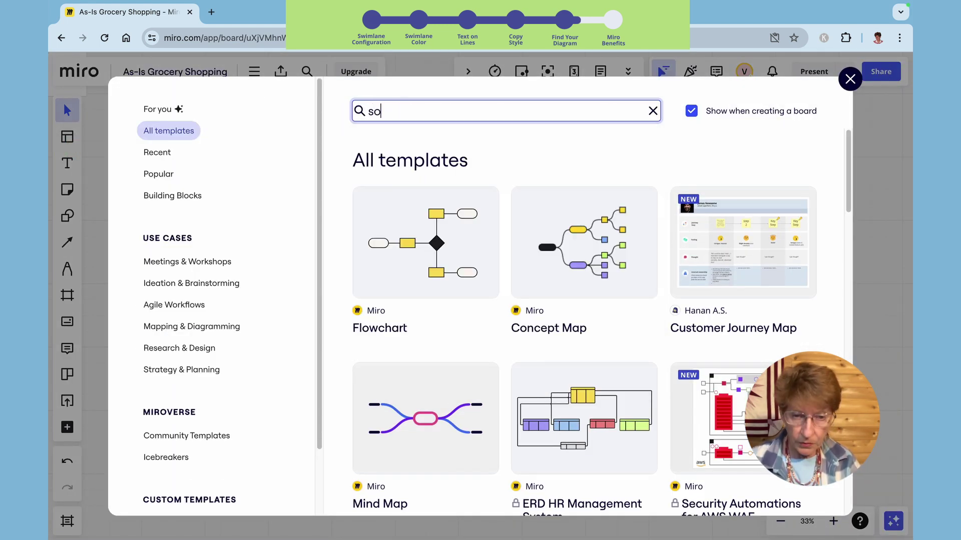
{"action": "type", "text": "p"}
{"action": "mouse_move", "coordinate": [460, 213]}
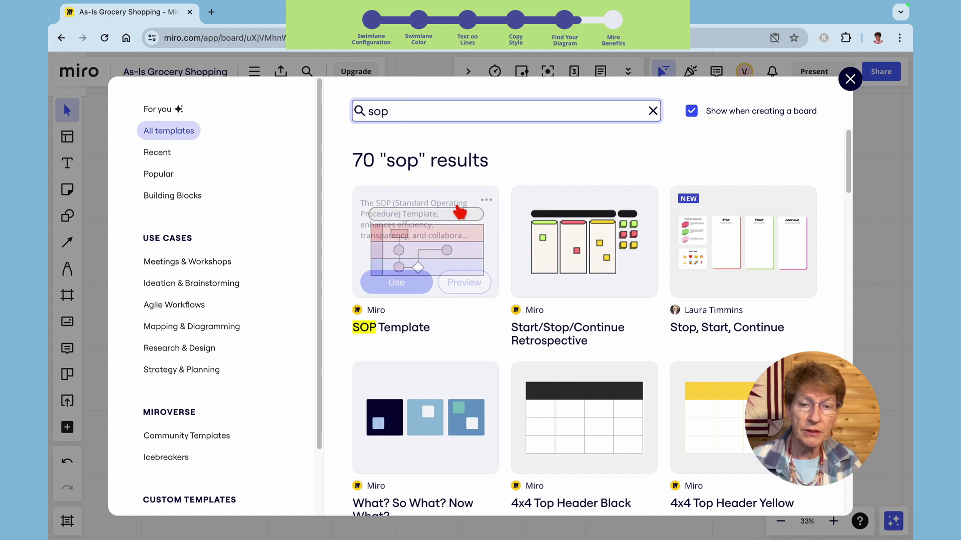
{"action": "left_click", "coordinate": [401, 283]}
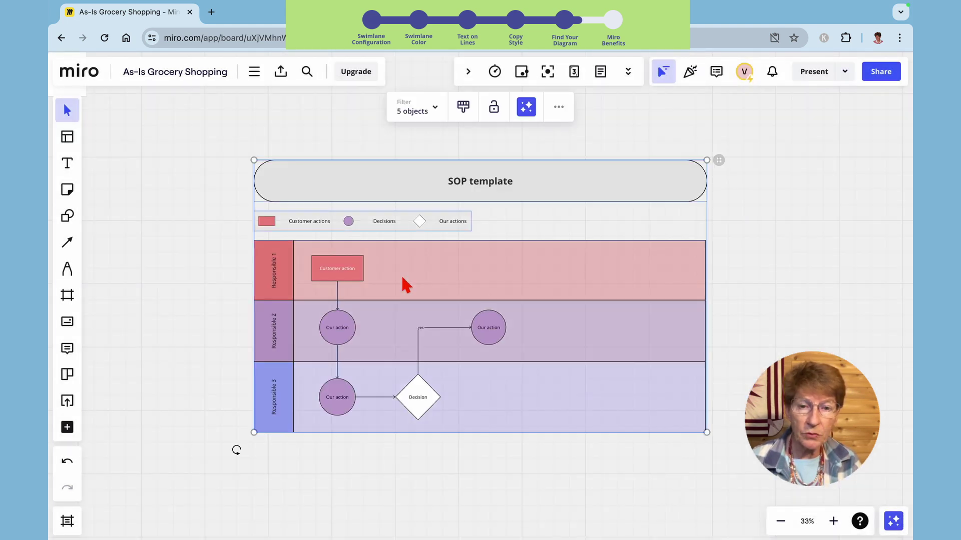
{"action": "left_click", "coordinate": [160, 214]}
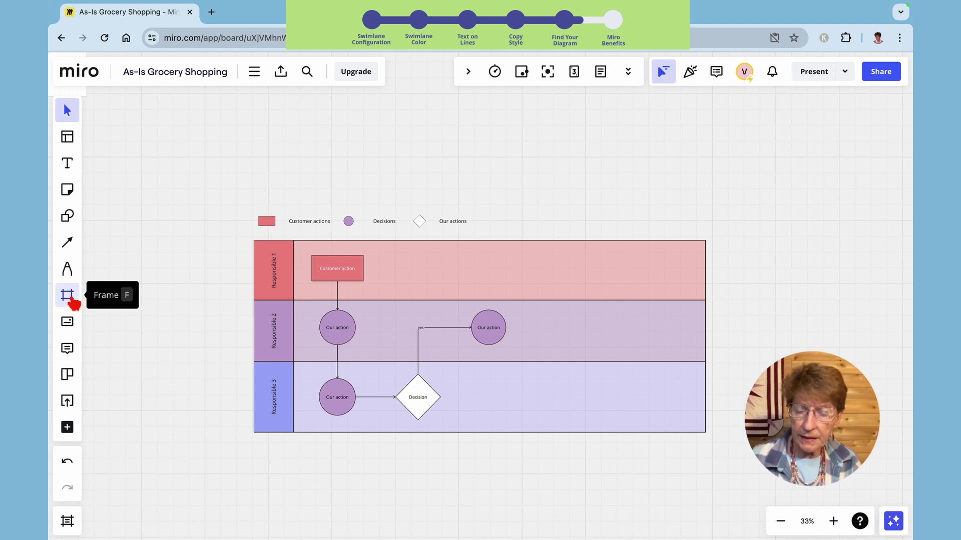
- Place a frame over the SOP diagram and title it 'My New Process Flow'
{"action": "left_click", "coordinate": [68, 296]}
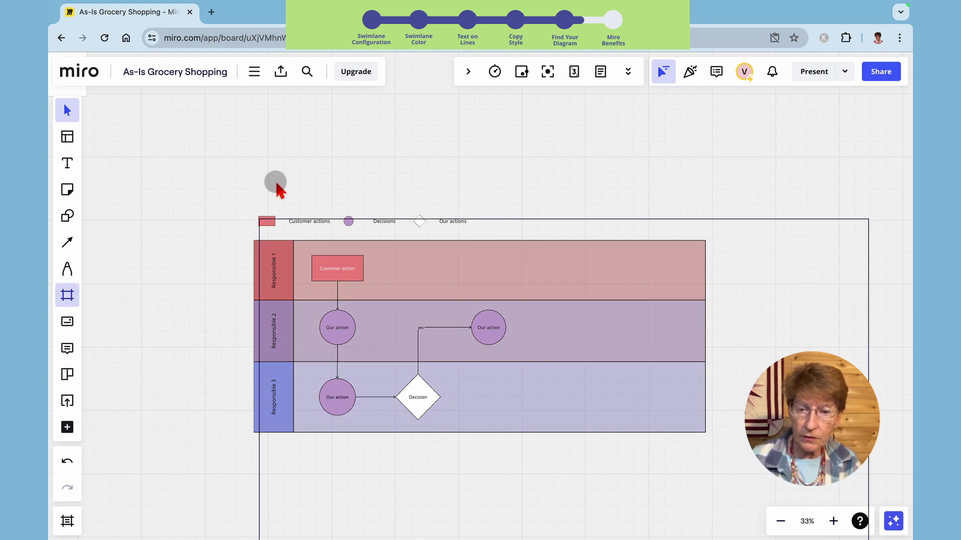
{"action": "left_click", "coordinate": [239, 175]}
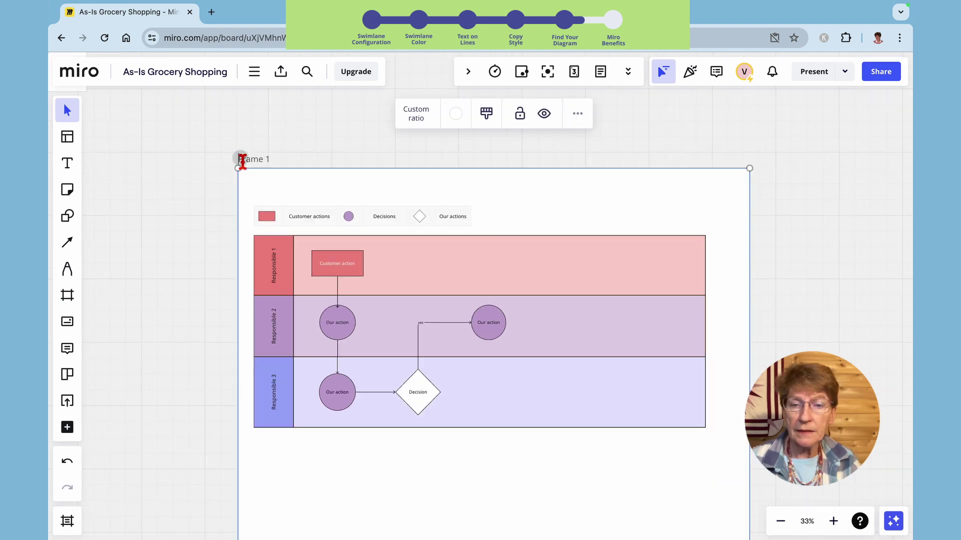
{"action": "left_click_drag", "start_coordinate": [240, 159], "coordinate": [270, 161]}
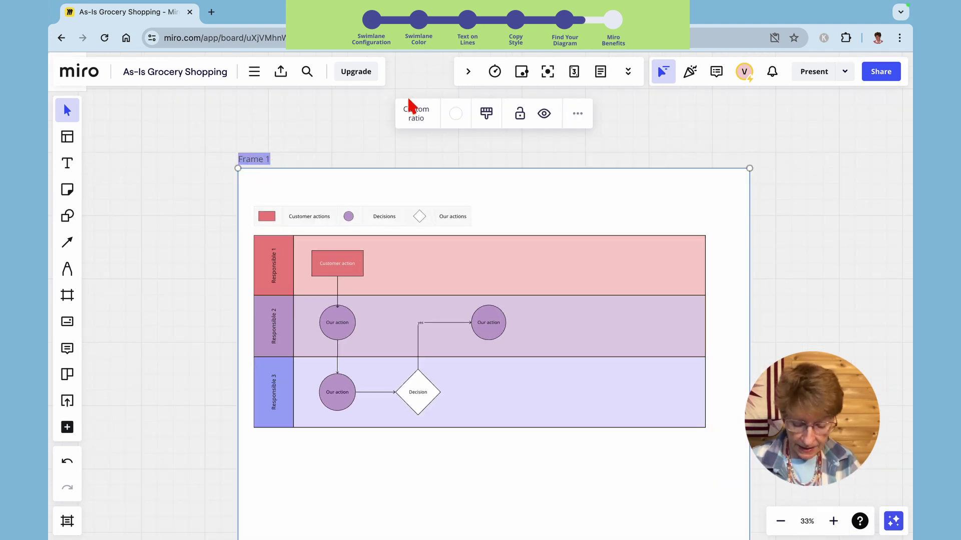
{"action": "type", "text": "My New Process Flow"}
{"action": "left_click", "coordinate": [240, 198]}
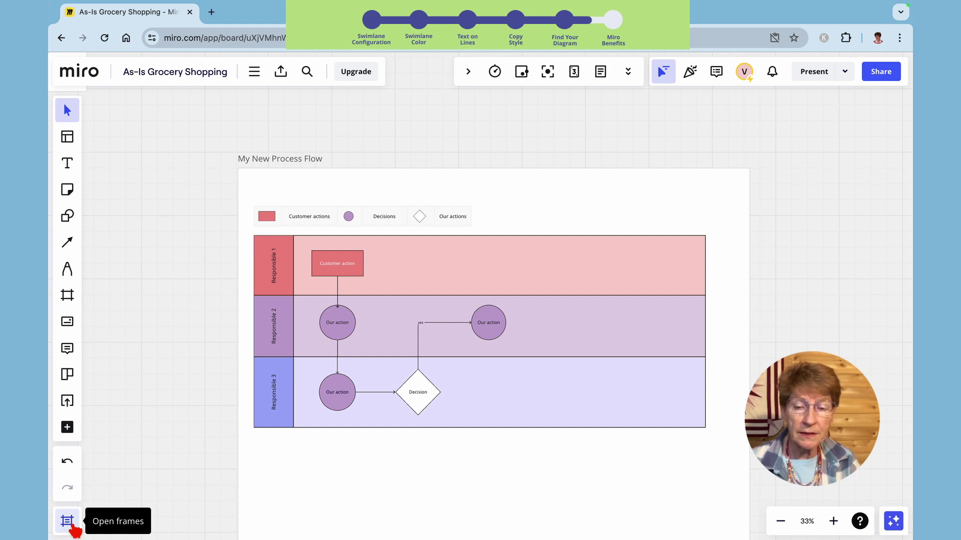
- Jump to the 'More Tips For As Is Grocery Shopping Process Flow' frame from the frames list
{"action": "left_click", "coordinate": [69, 523]}
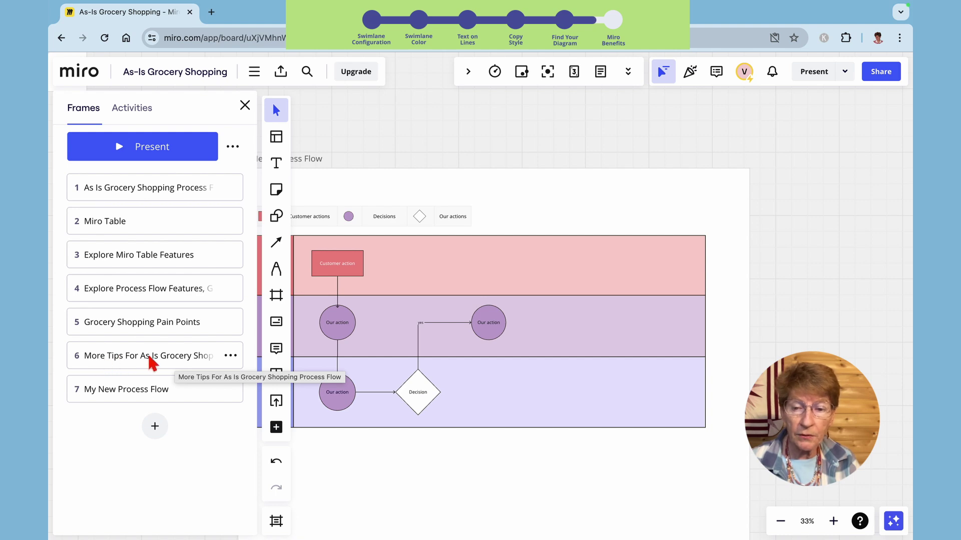
{"action": "left_click", "coordinate": [138, 357]}
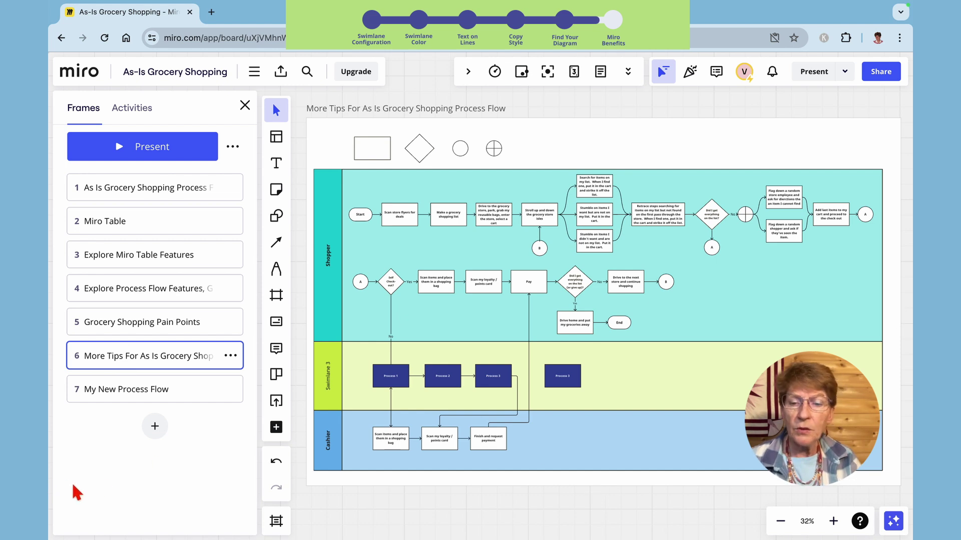
{"action": "left_click", "coordinate": [103, 485]}
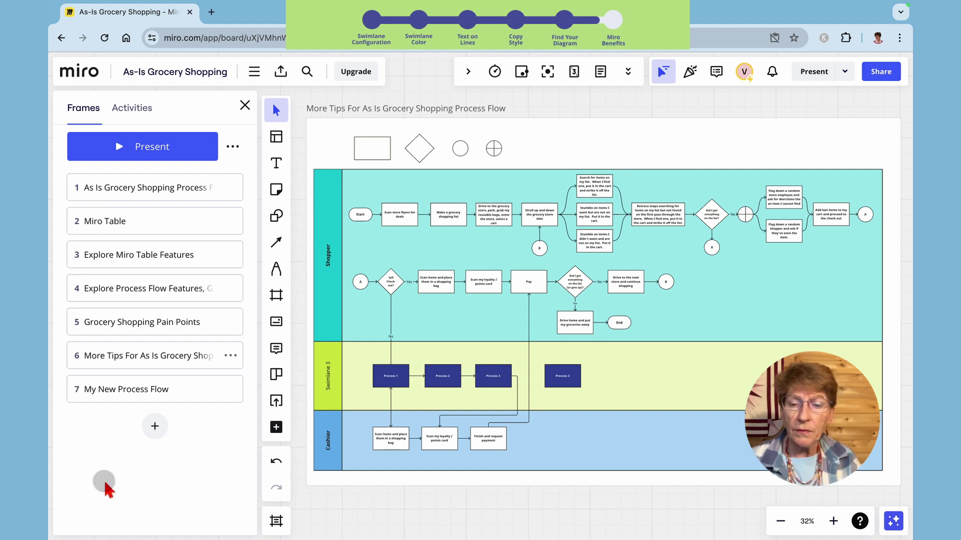
- Switch the Frames panel to Thumbnail view and scroll through the frame previews
{"action": "left_click", "coordinate": [234, 149]}
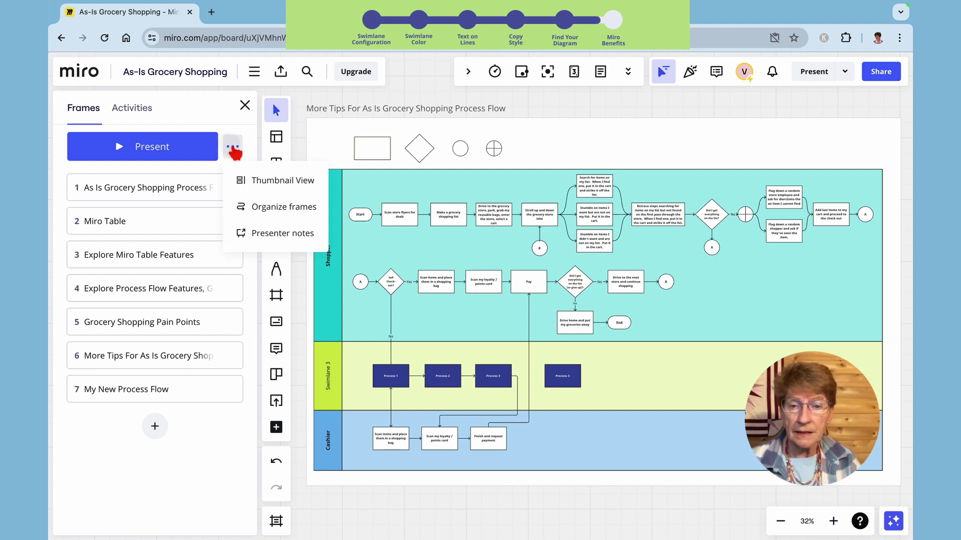
{"action": "left_click", "coordinate": [287, 181]}
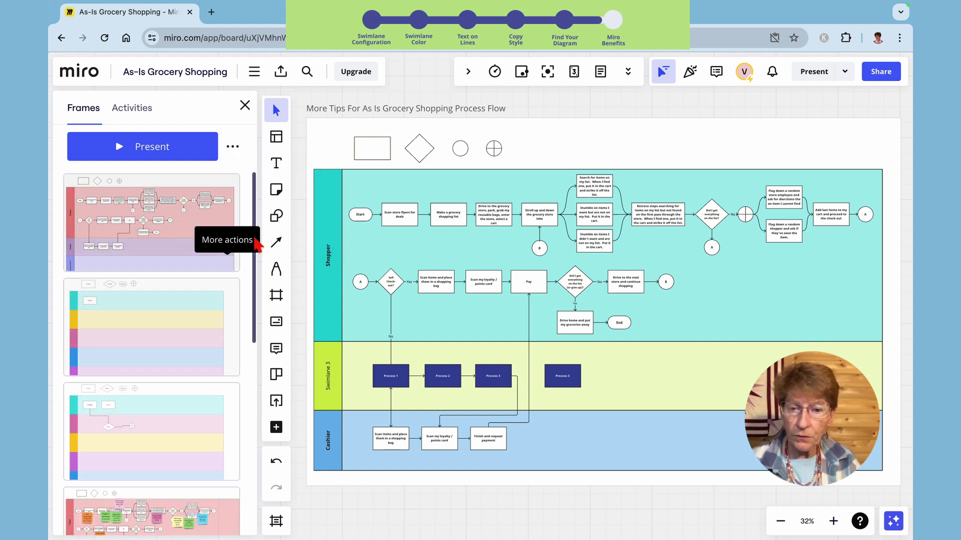
{"action": "mouse_move", "coordinate": [257, 221]}
{"action": "left_mouse_down"}
{"action": "mouse_move", "coordinate": [258, 454]}
{"action": "mouse_move", "coordinate": [245, 230]}
{"action": "left_mouse_up"}
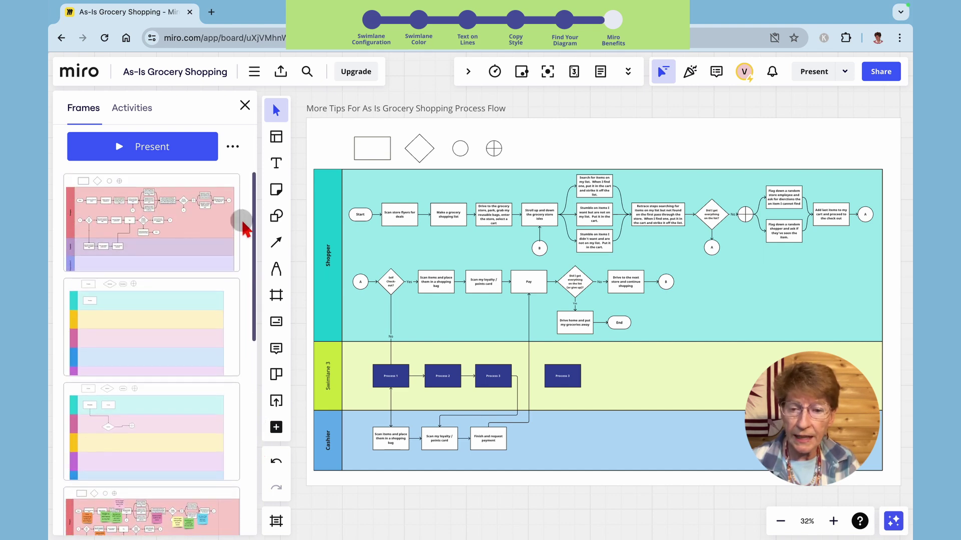
- Navigate to frame 1, 'As Is Grocery Shopping Process Flow', with its pink swimlanes
{"action": "left_click", "coordinate": [147, 220]}
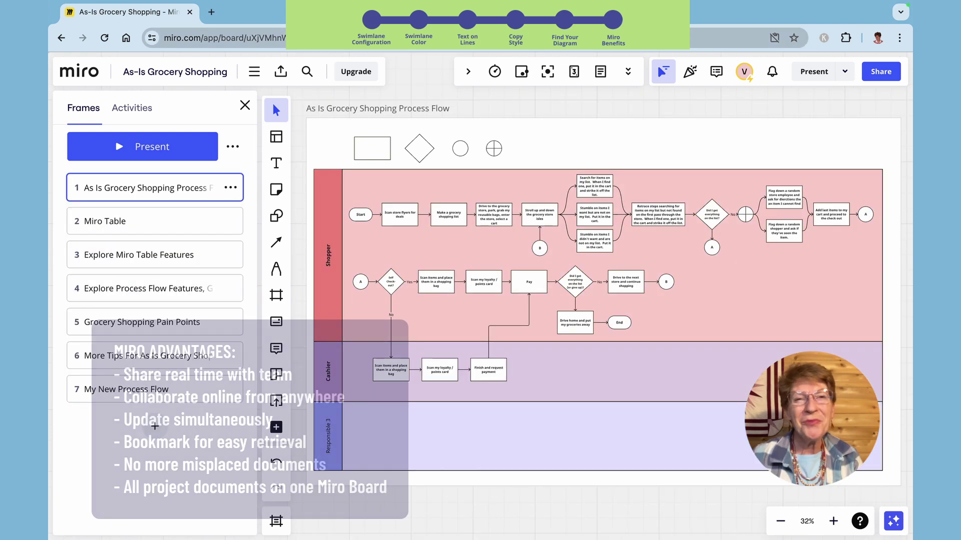